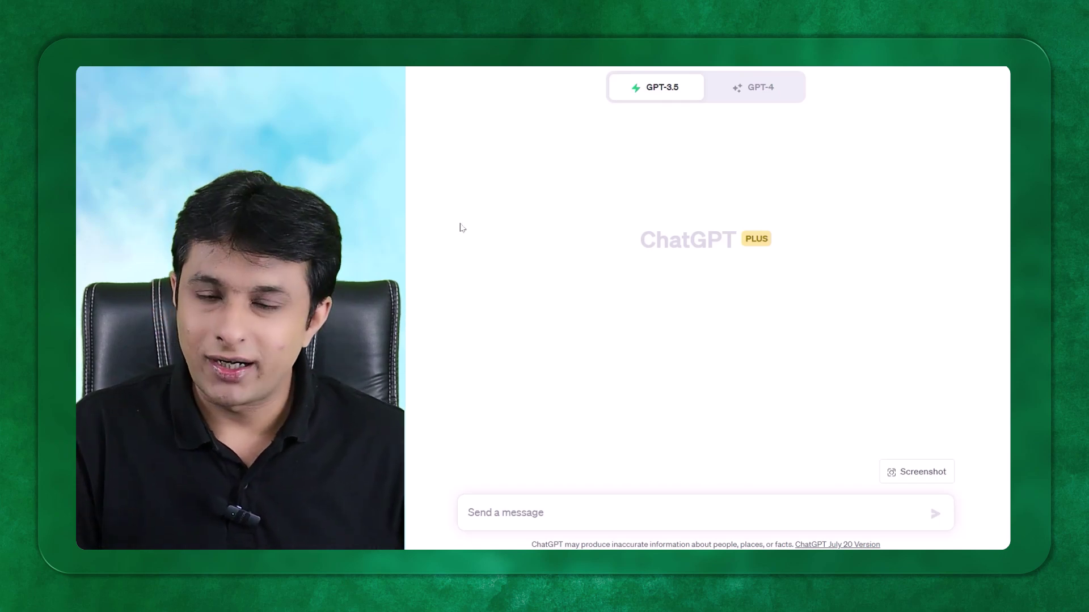
# Ask ChatGPT 'Explain me how to Get data from Website in Microsoft Excel office 365'
pyautogui.write('1. Explain me how to Get data from Website')
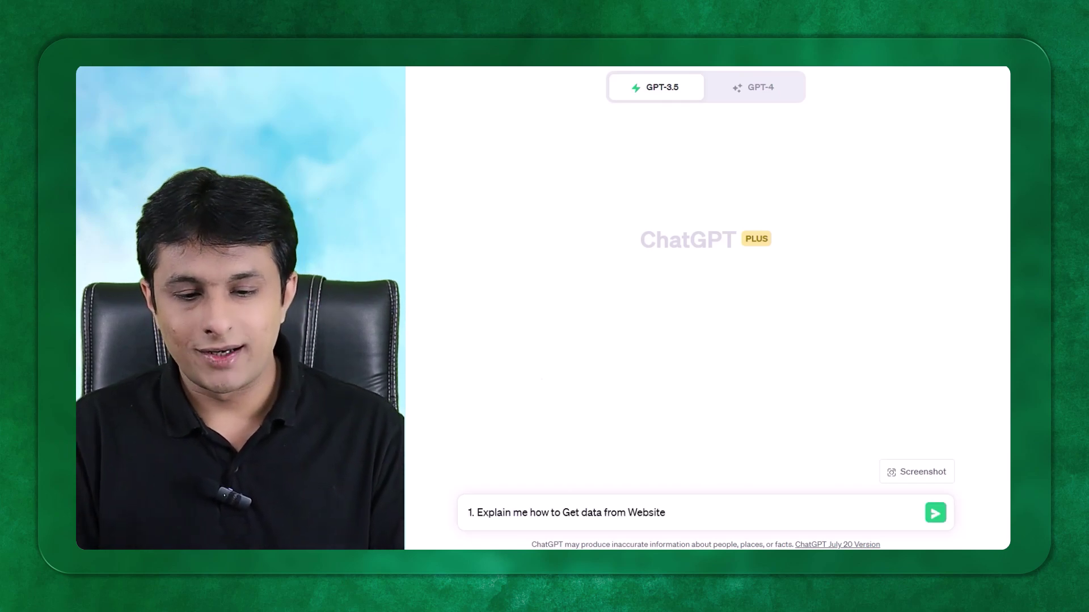
pyautogui.press('BackSpace')
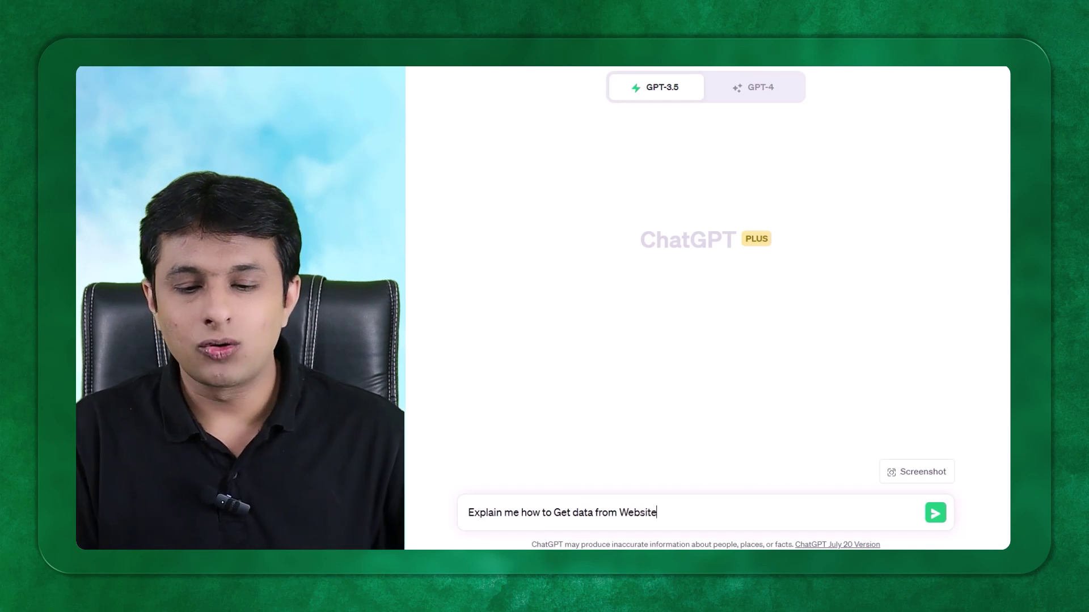
pyautogui.write('in ')
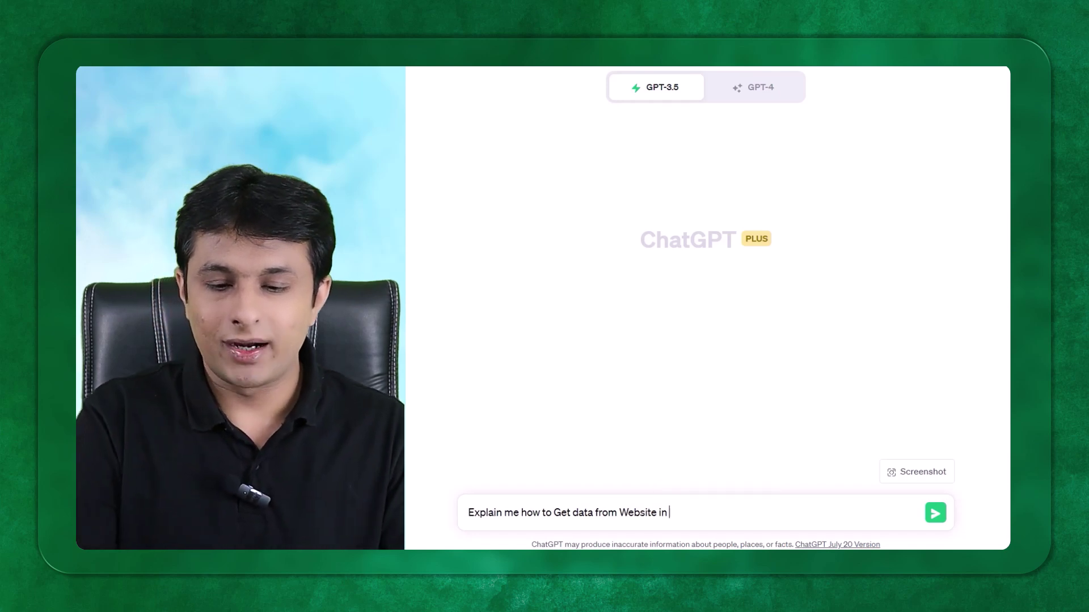
pyautogui.write('Microsoft')
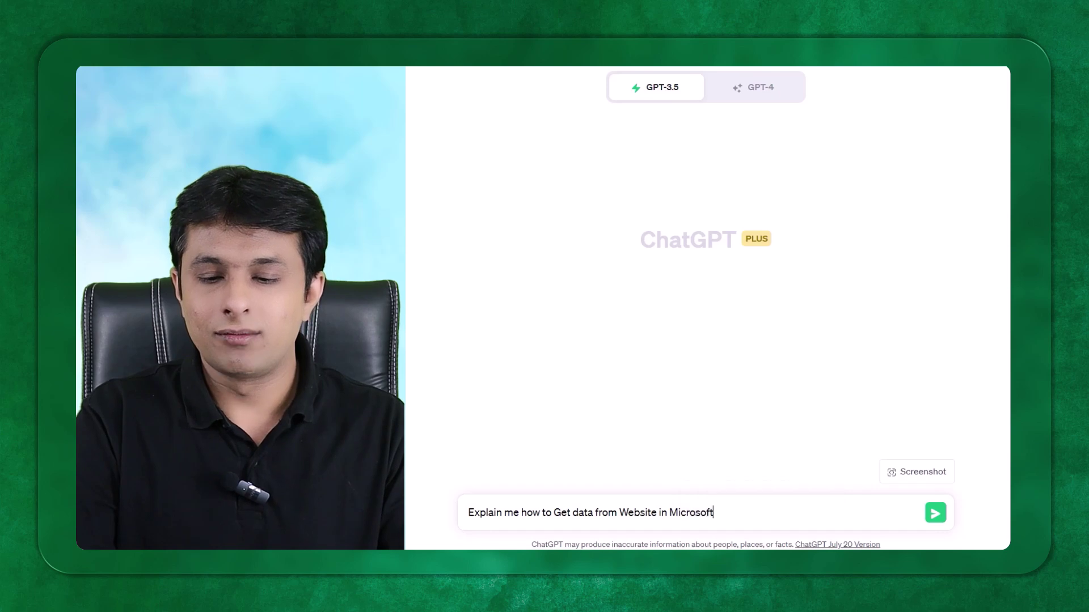
pyautogui.write(' Excel office')
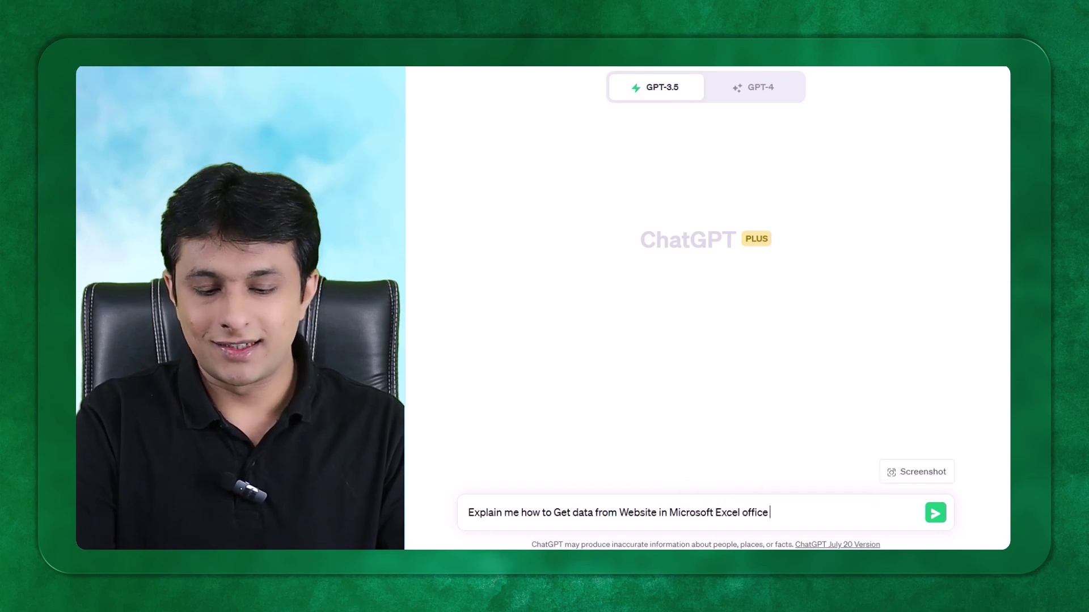
pyautogui.write(' 365')
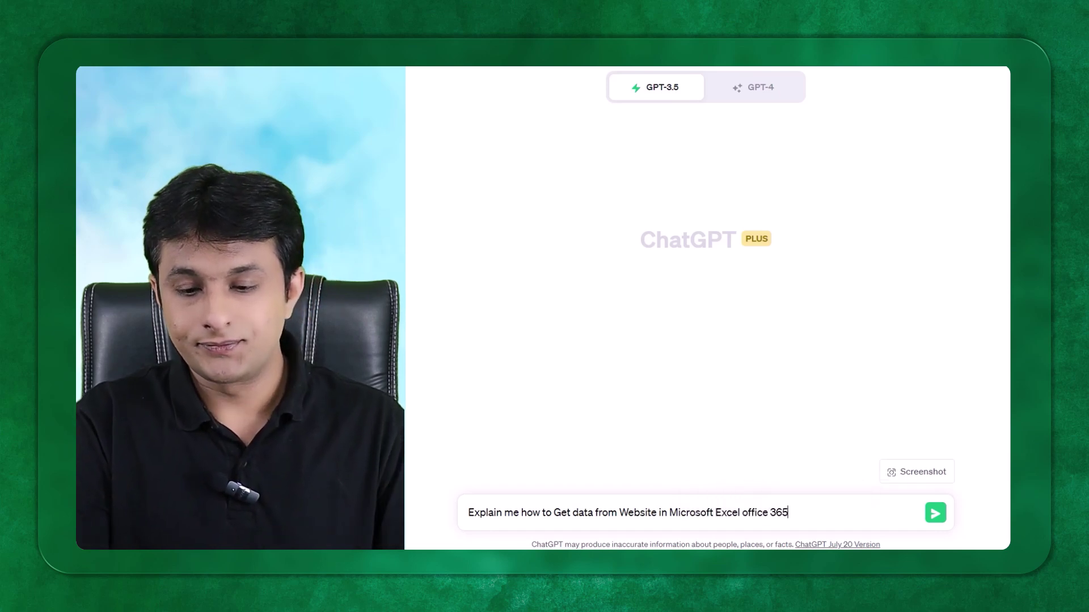
pyautogui.hotkey('ctrl', 'a')
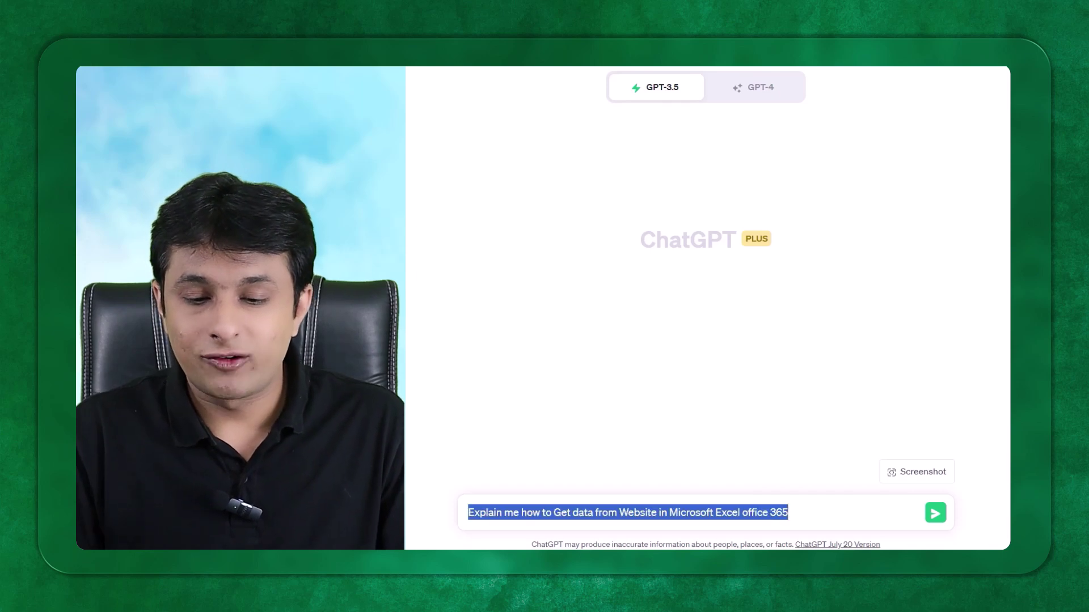
pyautogui.press('Right')
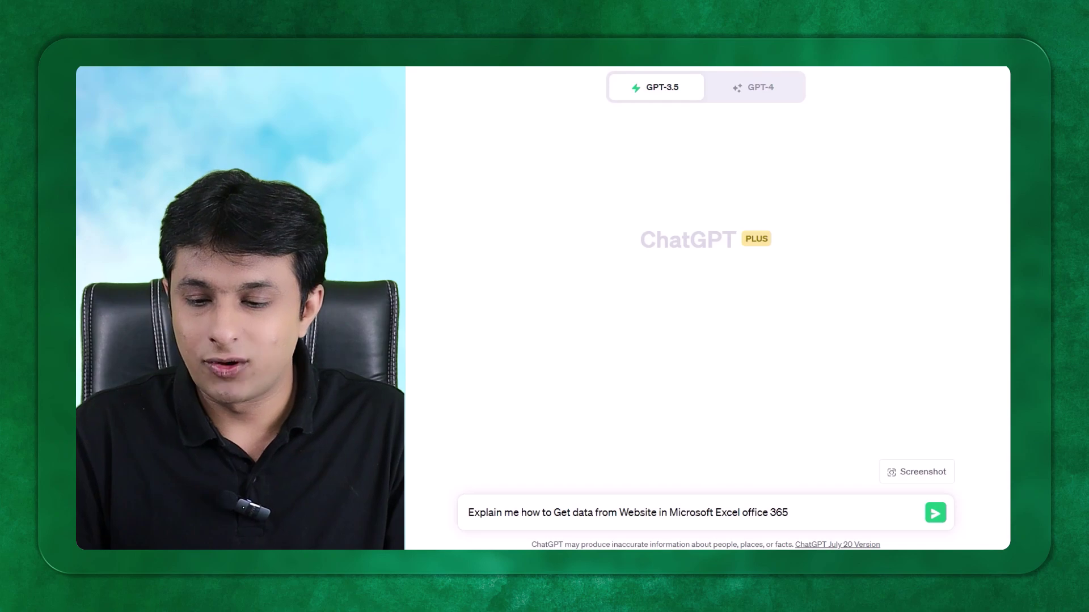
pyautogui.click(931, 516)
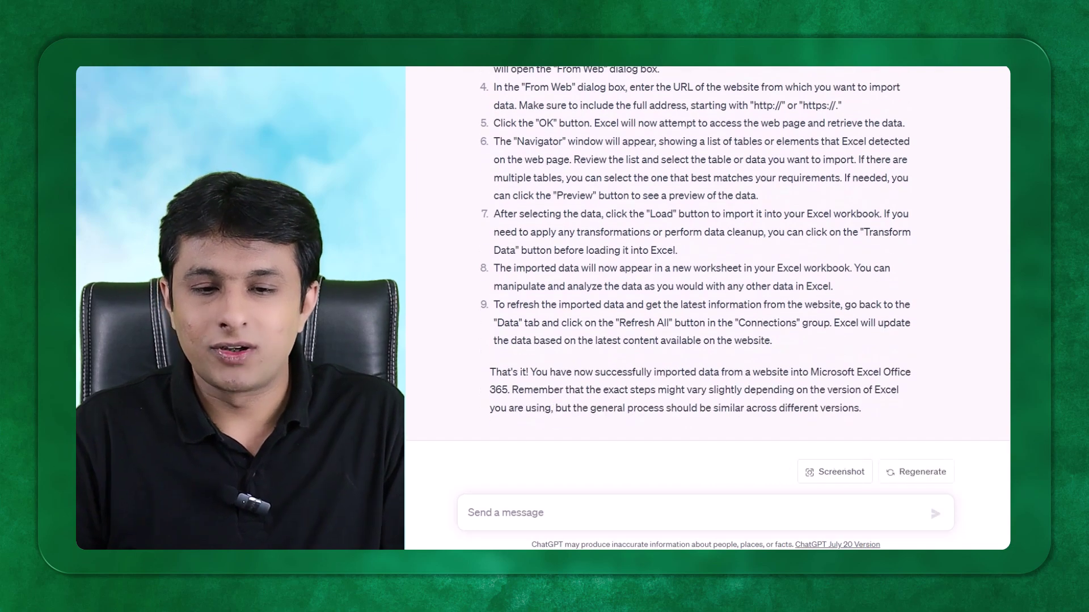
pyautogui.scroll(3, 703, 284)
pyautogui.scroll(2, 703, 284)
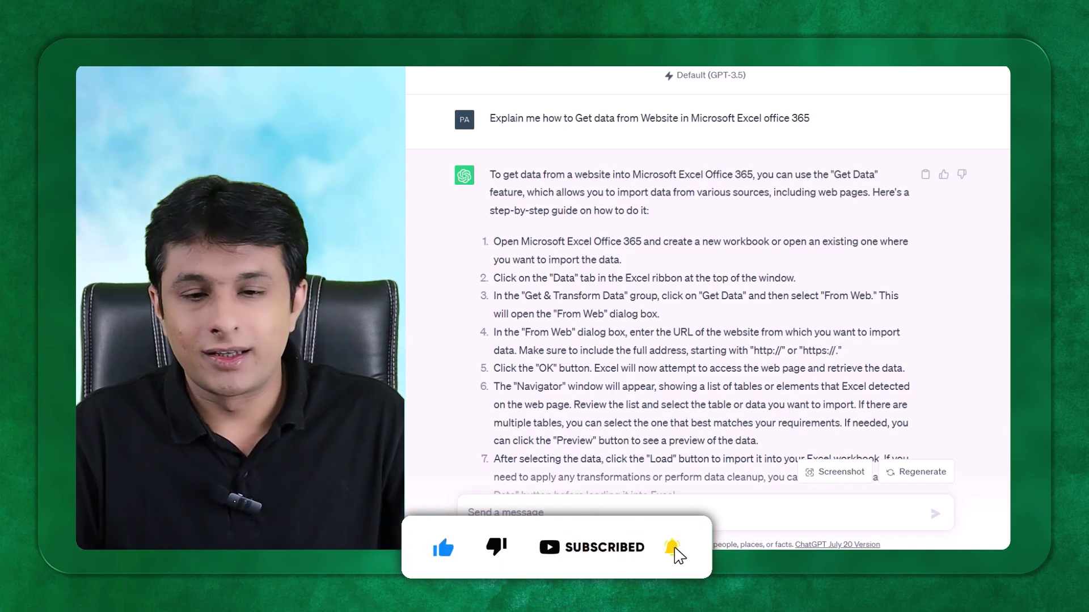
pyautogui.moveTo(568, 242); pyautogui.dragTo(642, 242)
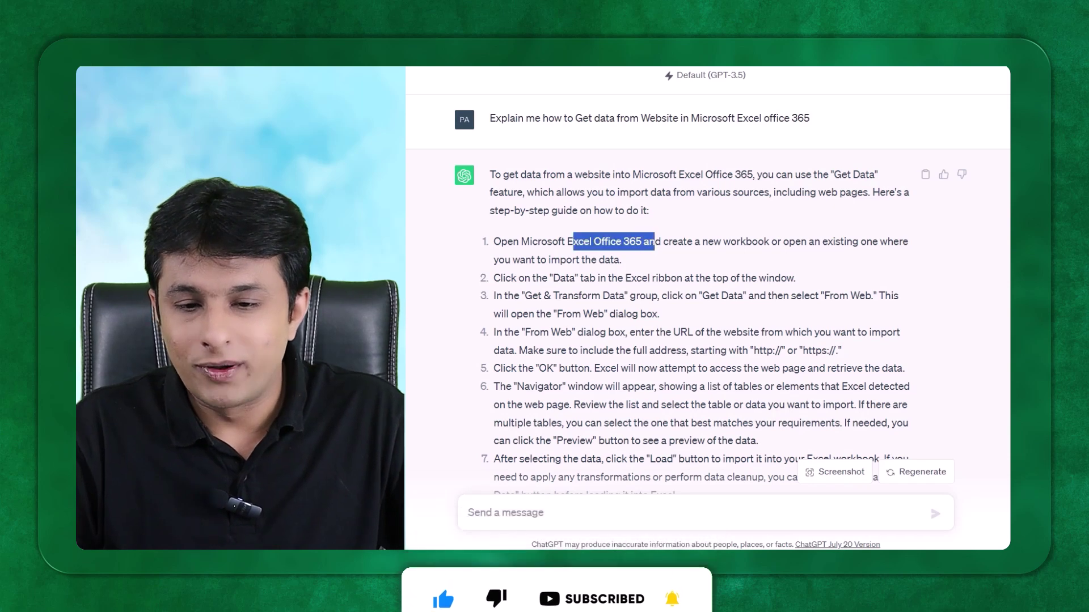
pyautogui.click(562, 290)
pyautogui.moveTo(549, 278); pyautogui.dragTo(599, 278)
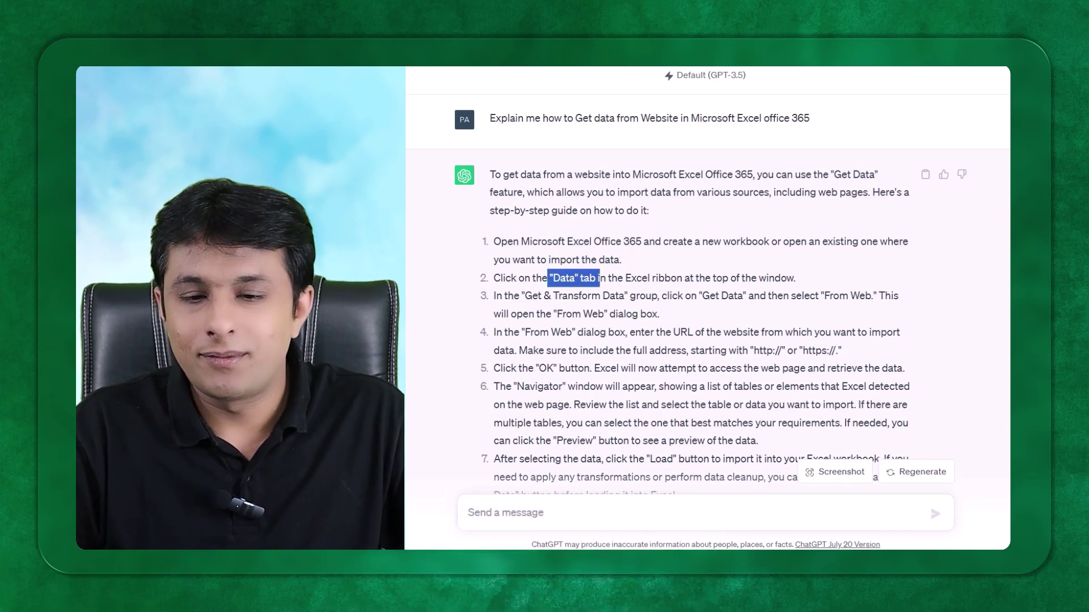
pyautogui.moveTo(520, 295); pyautogui.dragTo(616, 295)
pyautogui.moveTo(524, 332); pyautogui.dragTo(572, 333)
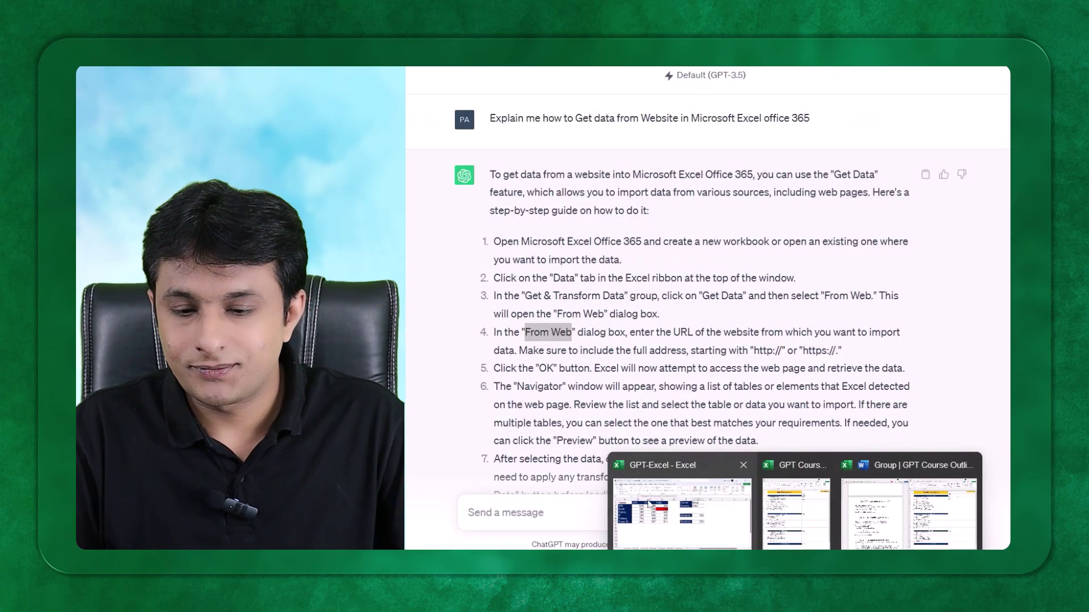
# Open Excel's Data > From Web import dialog, then highlight the Navigator step in ChatGPT's answer
pyautogui.click(680, 524)
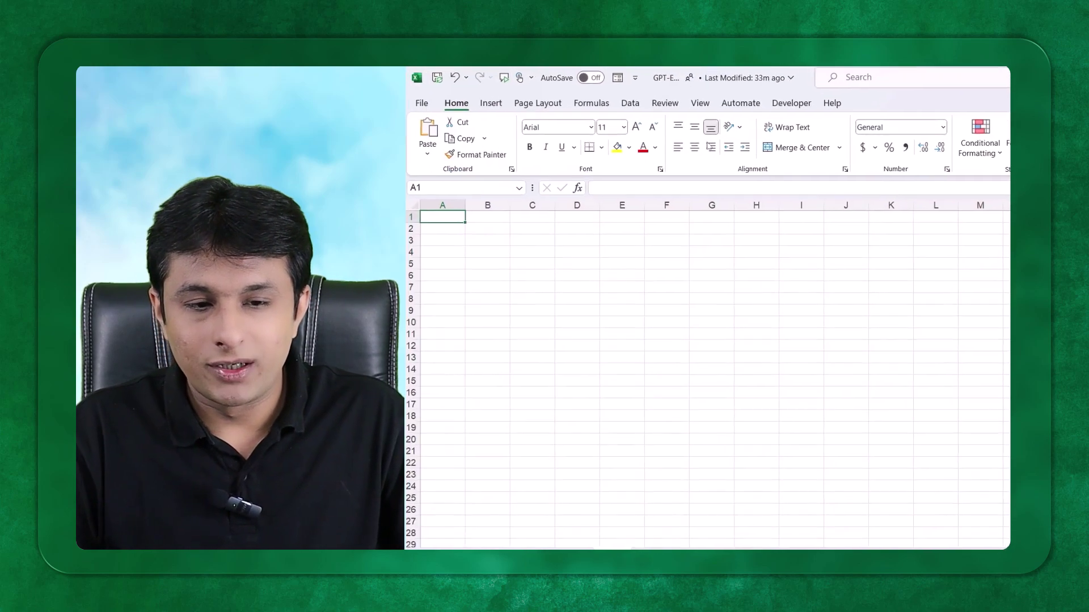
pyautogui.click(632, 103)
pyautogui.click(430, 150)
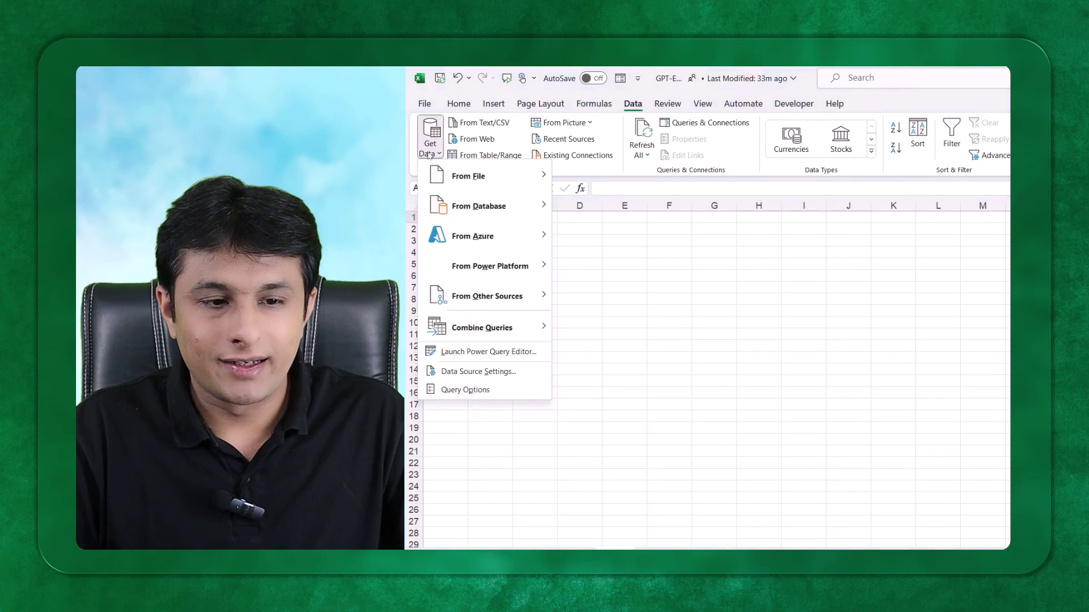
pyautogui.click(509, 140)
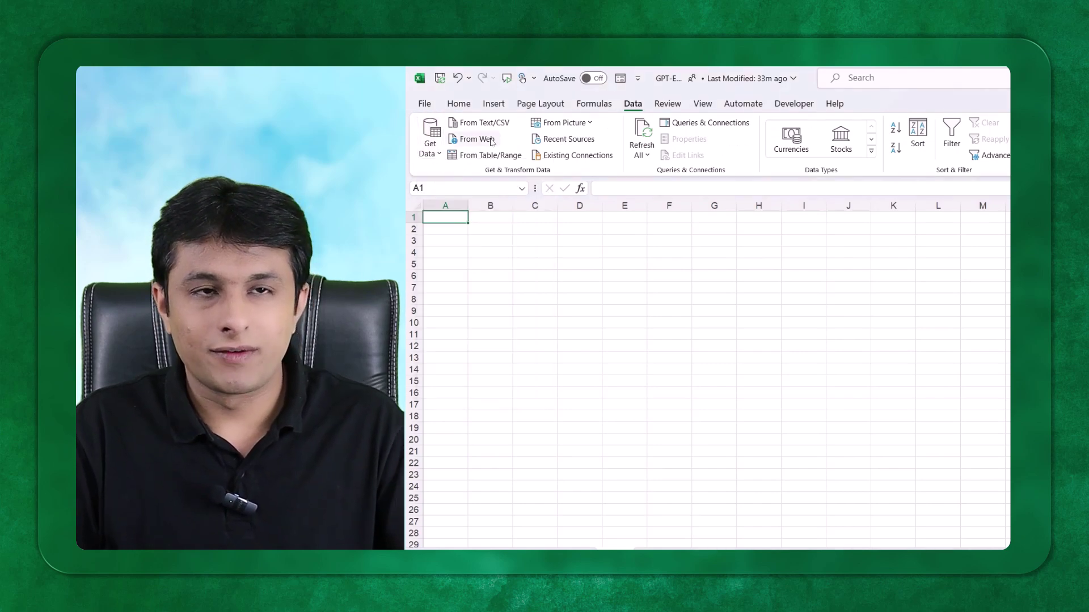
pyautogui.click(491, 141)
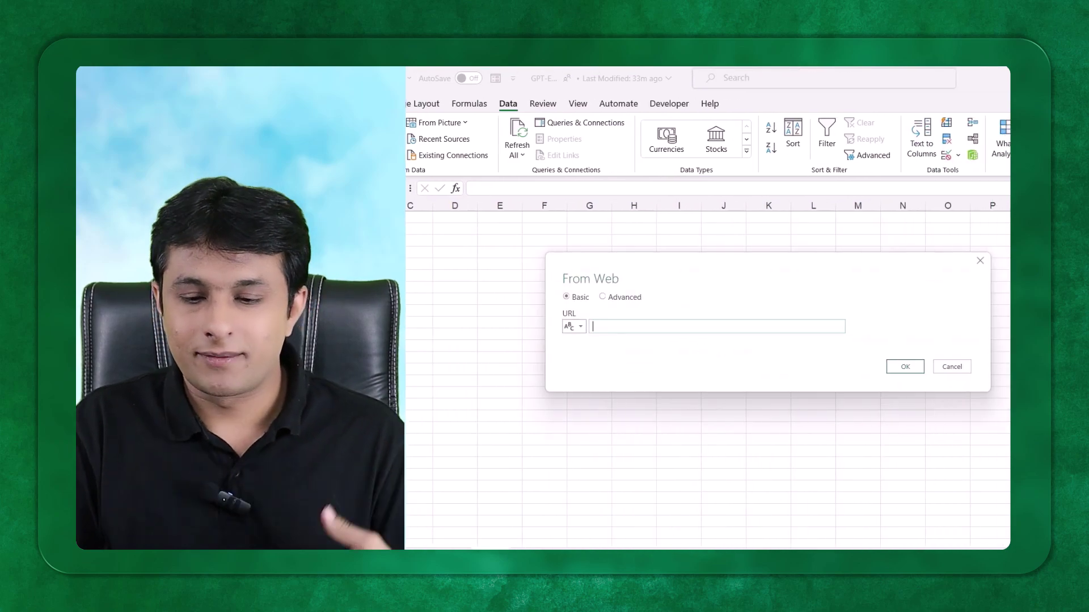
pyautogui.hotkey('alt', 'Tab')
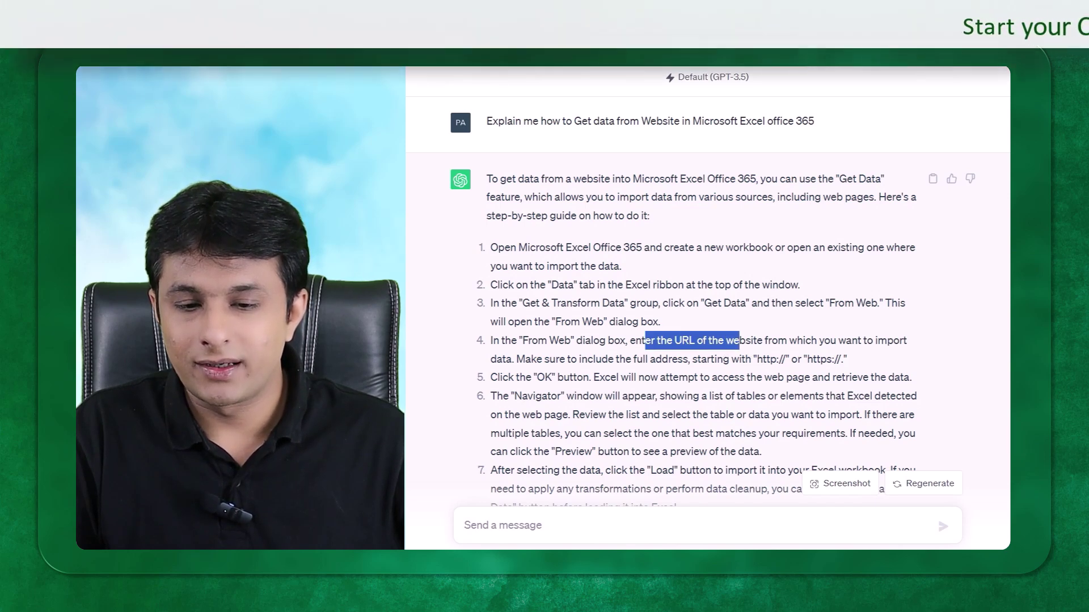
pyautogui.moveTo(510, 396); pyautogui.dragTo(557, 396)
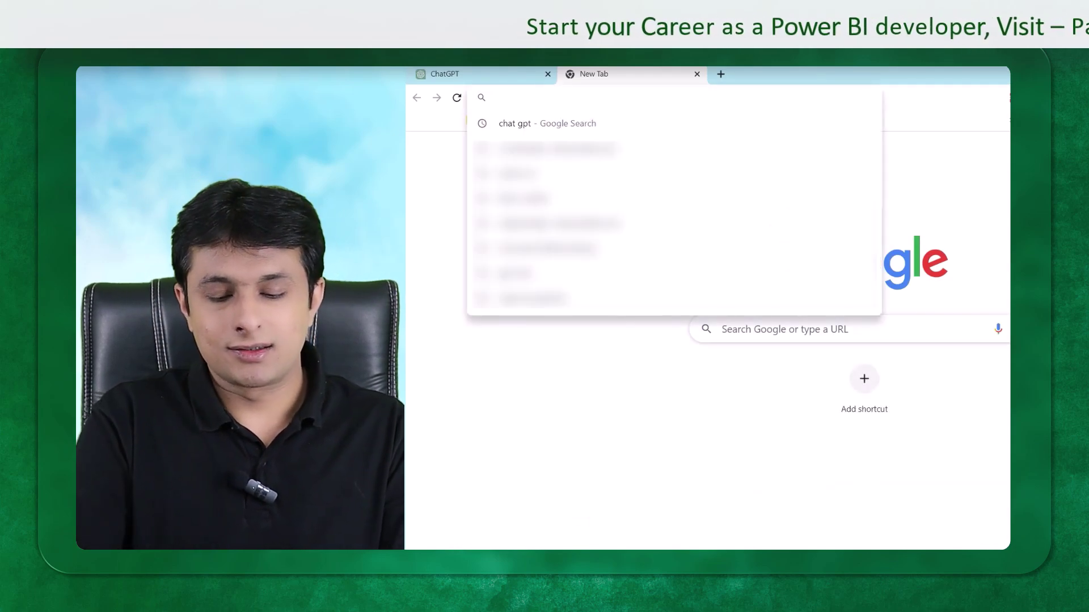
# Search Google for wikipedia and open Wikipedia's GPT page
pyautogui.write('wikipedia')
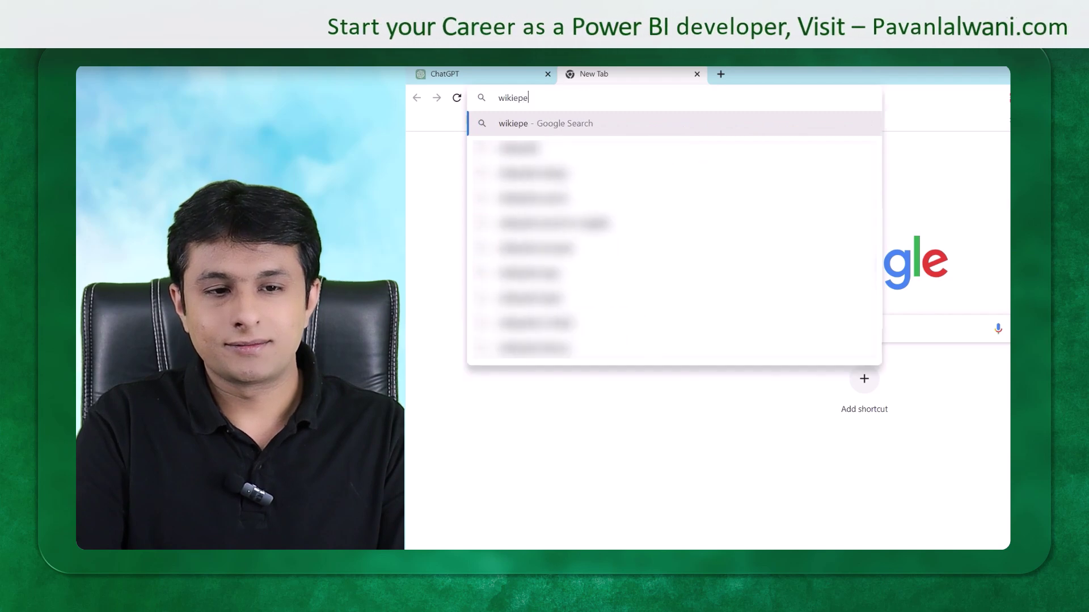
pyautogui.press('Return')
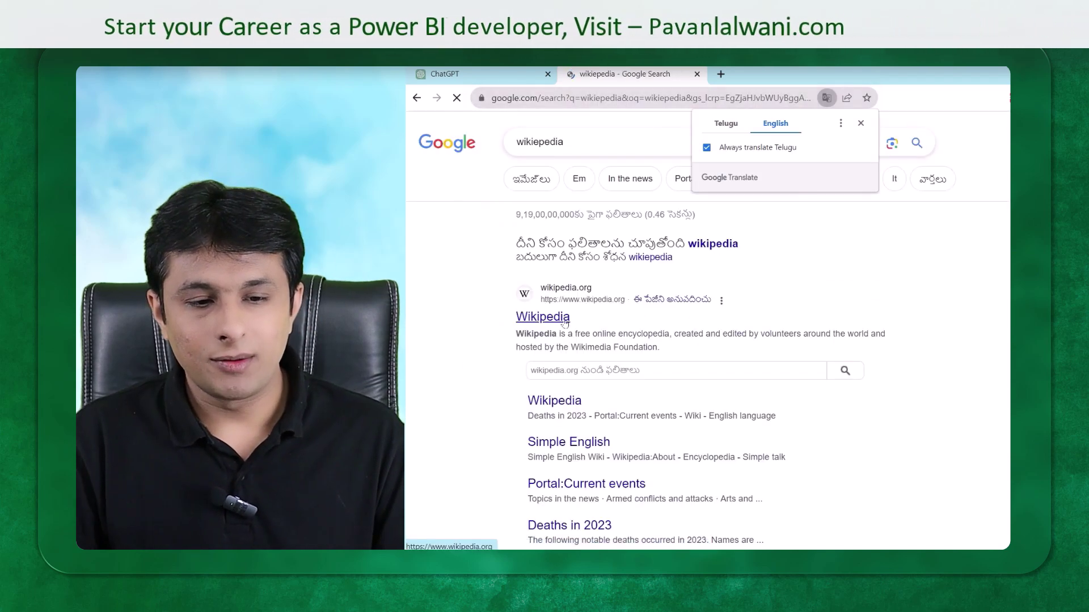
pyautogui.click(565, 321)
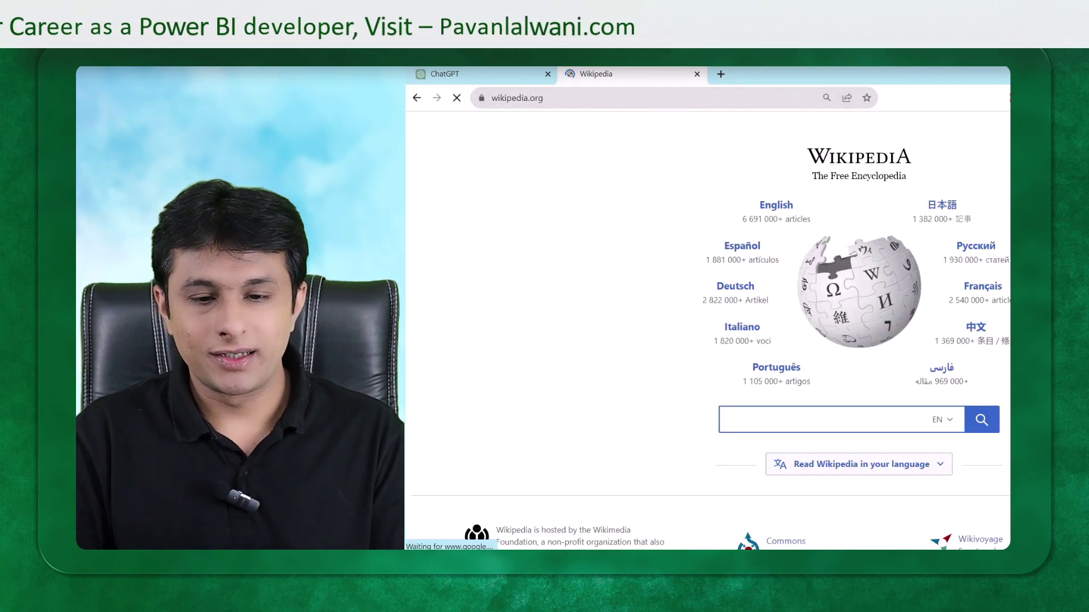
pyautogui.write('GPT')
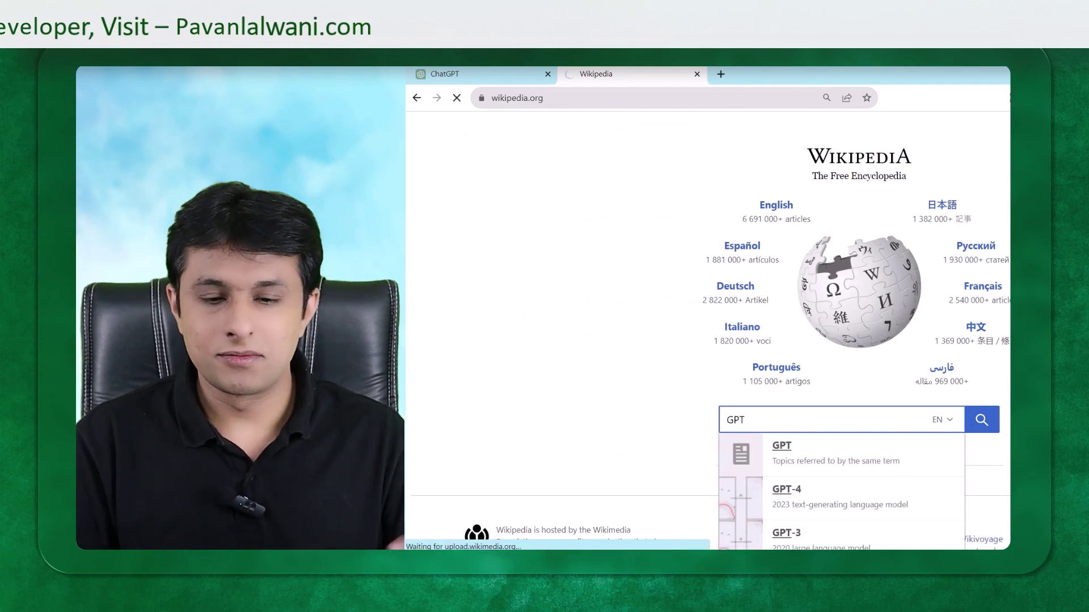
pyautogui.press('Return')
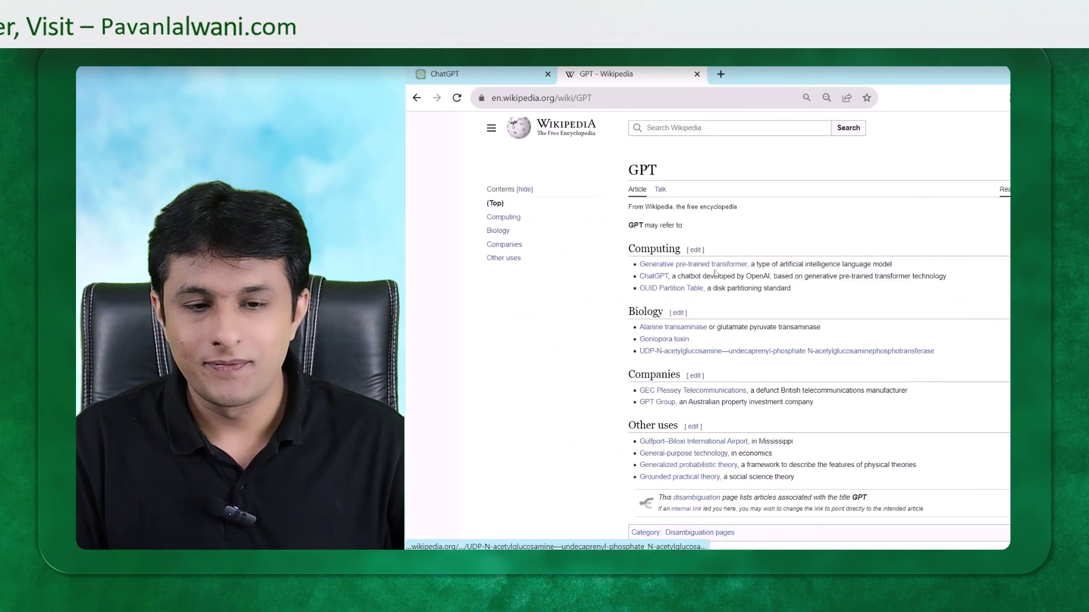
# Copy the en.wikipedia.org/wiki/GPT address and focus Excel's From Web URL field
pyautogui.click(658, 97)
pyautogui.rightClick(658, 98)
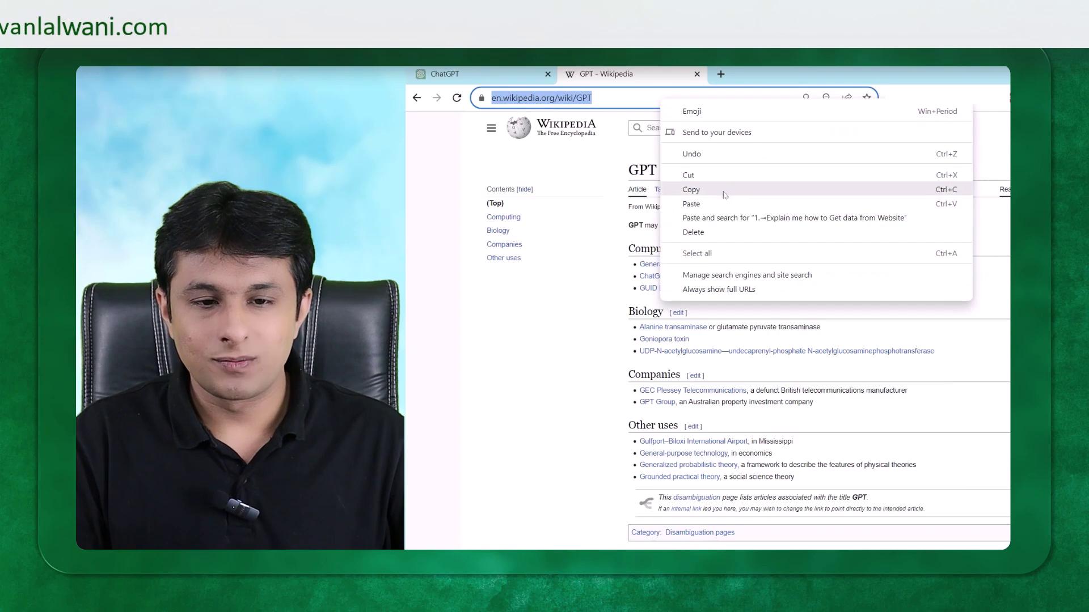
pyautogui.click(686, 187)
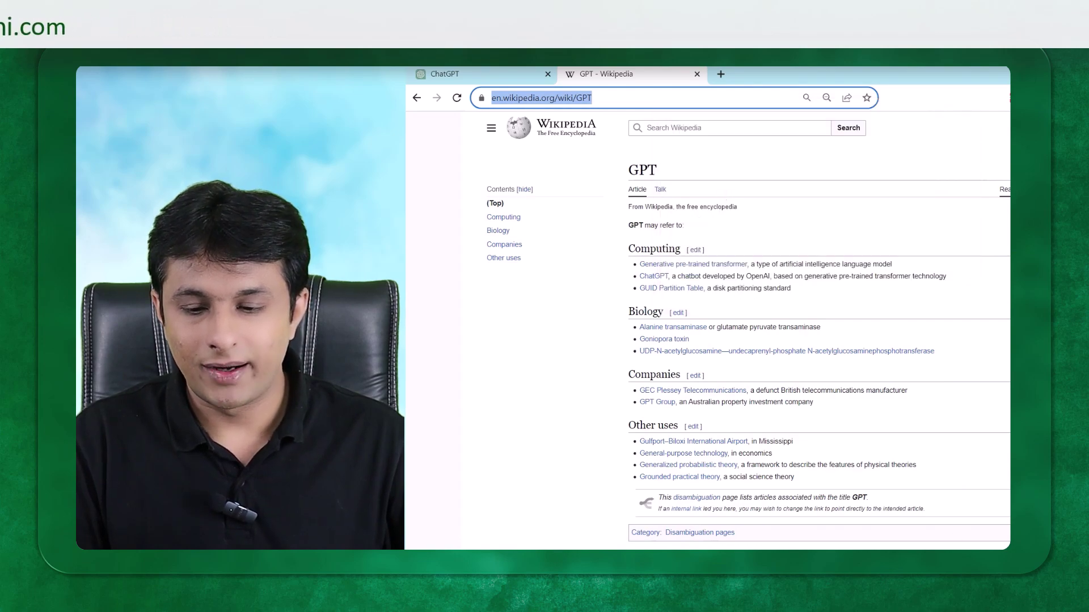
pyautogui.click(917, 510)
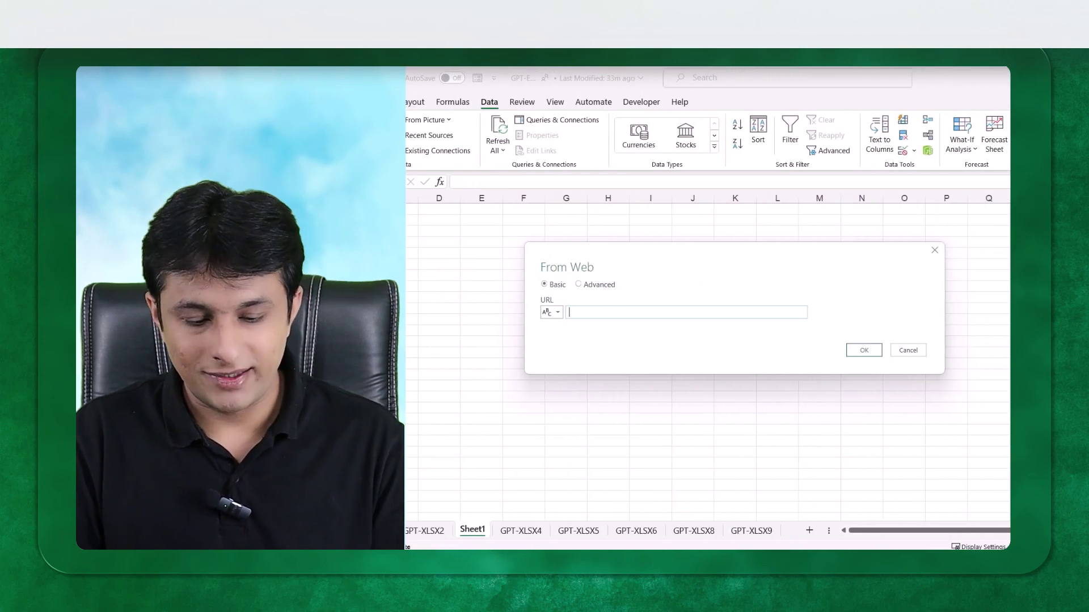
pyautogui.hotkey('ctrl', 'v')
pyautogui.click(863, 350)
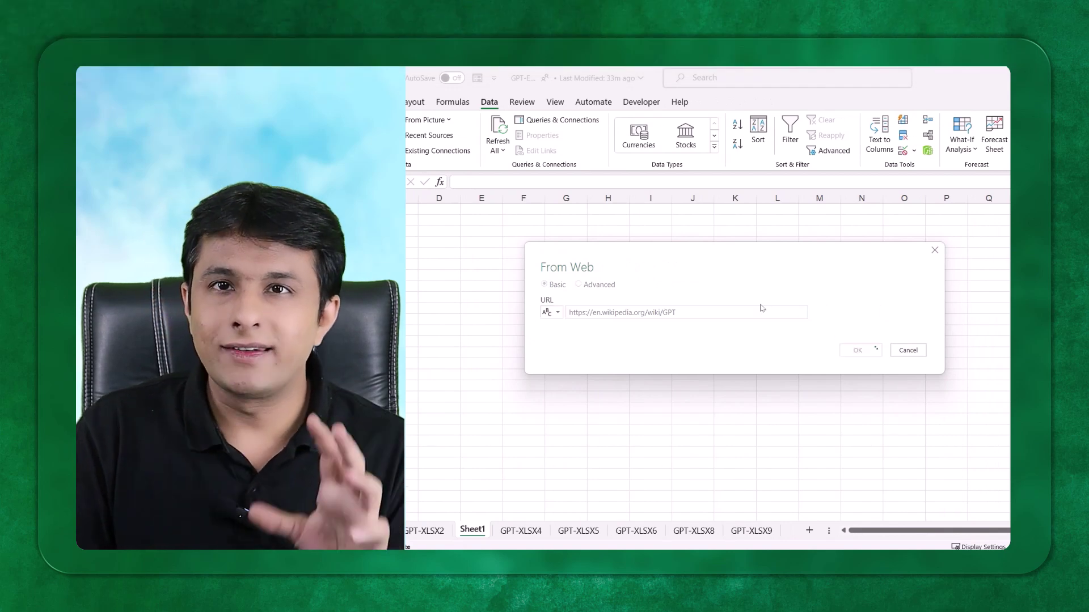
pyautogui.click(857, 369)
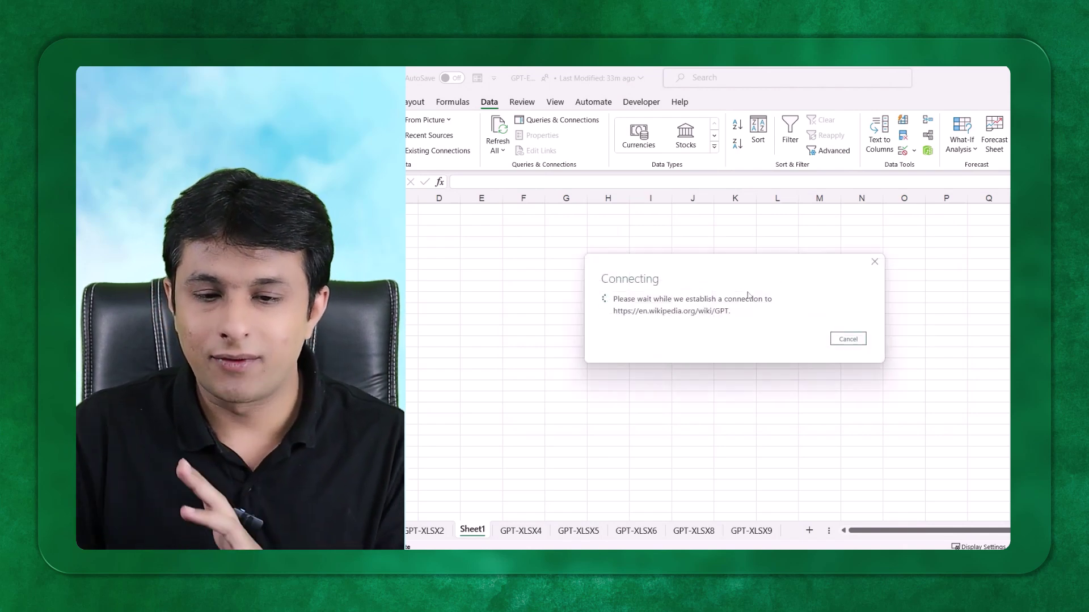
pyautogui.moveTo(669, 261); pyautogui.dragTo(587, 228)
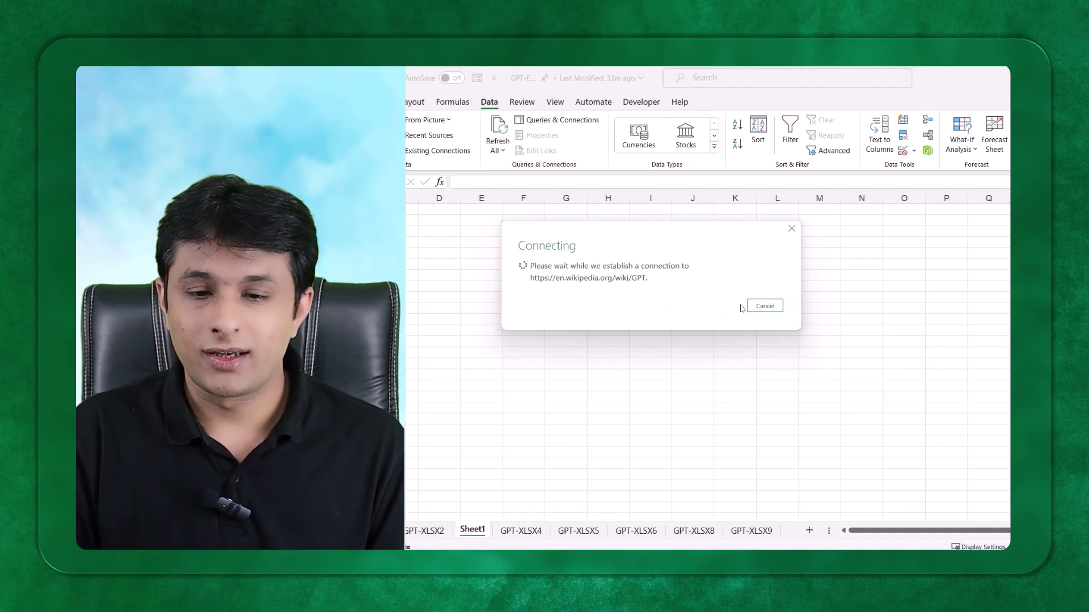
pyautogui.click(763, 306)
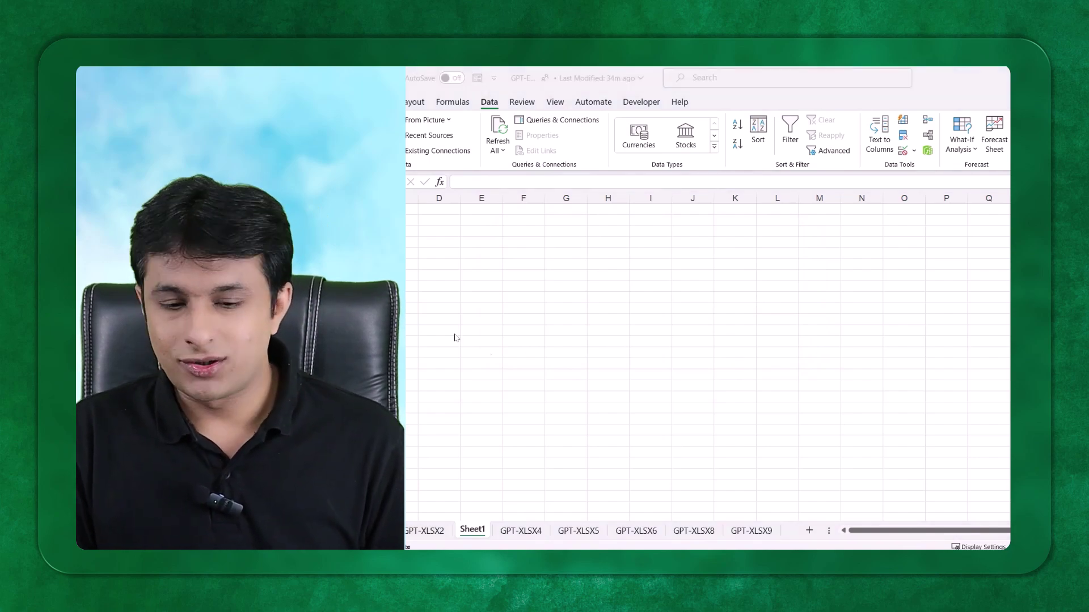
# On sheet GPT-XLSX4, delete the Table1 and Table1 (2) queries from Queries & Connections
pyautogui.click(511, 532)
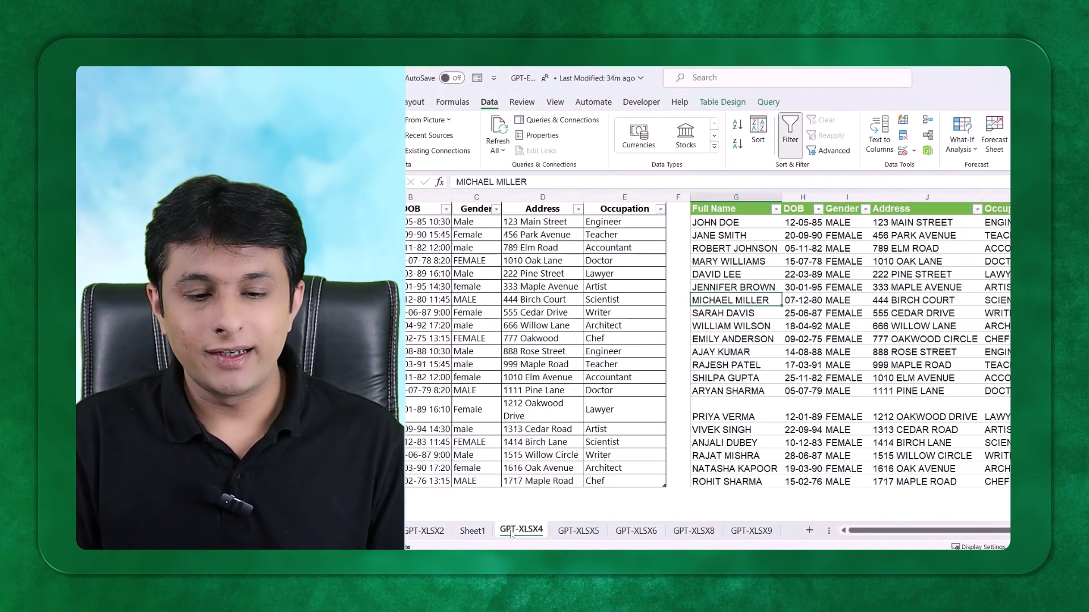
pyautogui.click(914, 264)
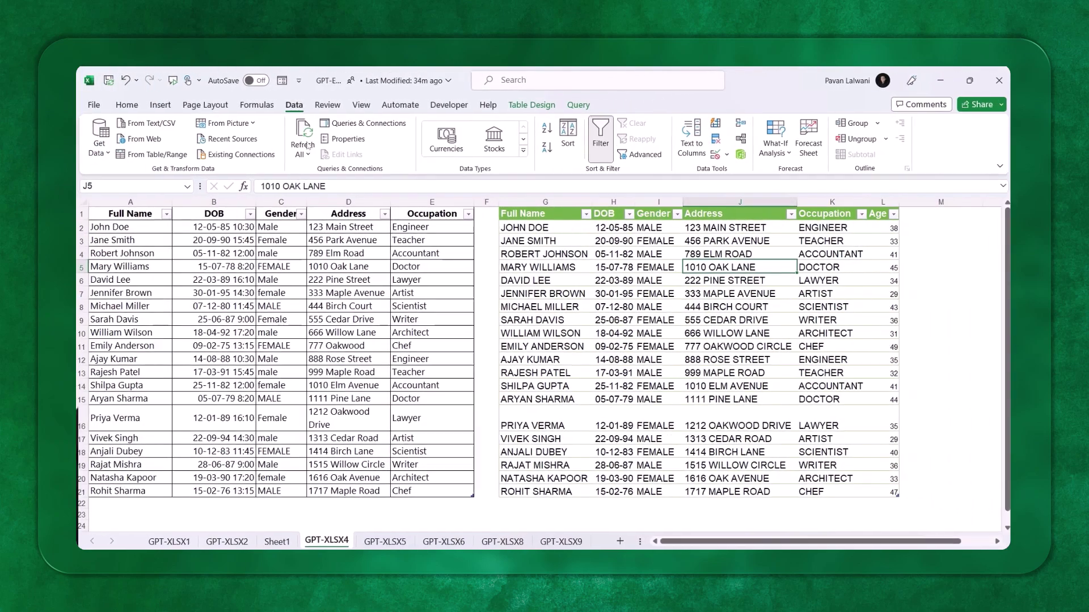
pyautogui.click(483, 120)
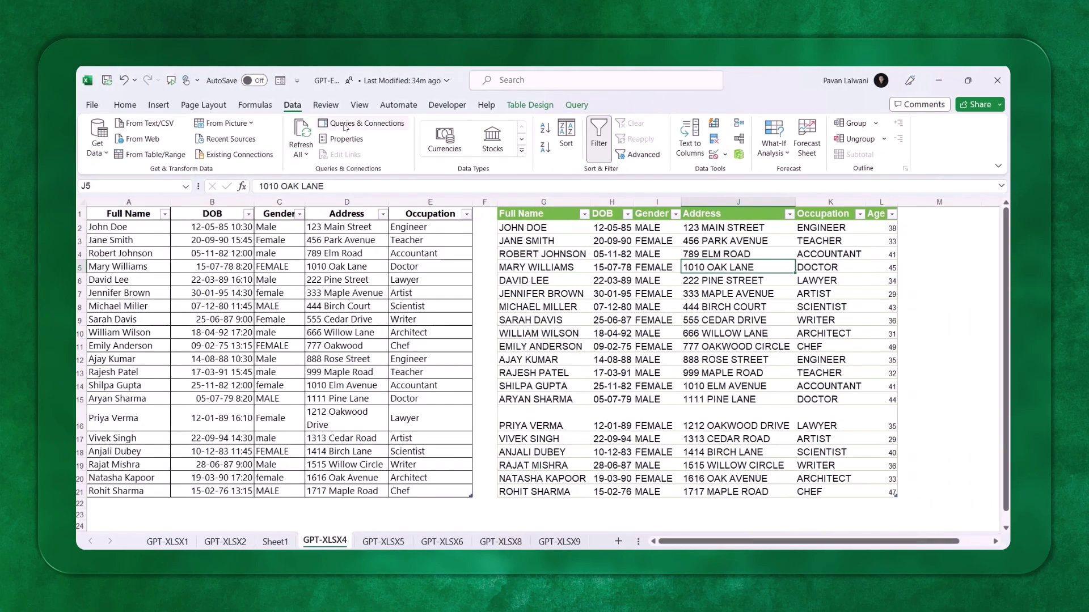
pyautogui.click(834, 312)
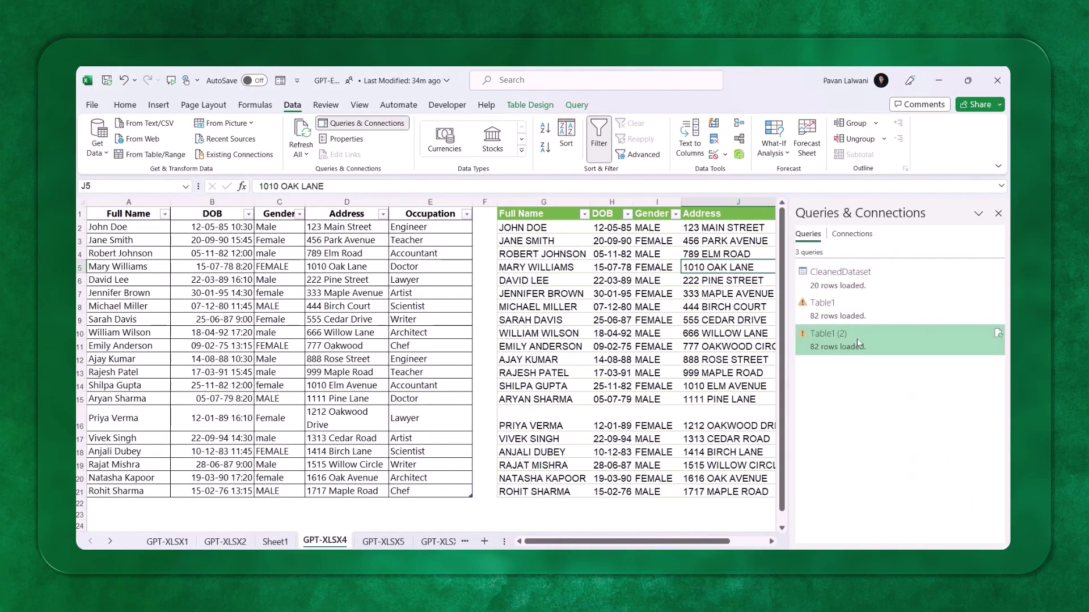
pyautogui.click(845, 339)
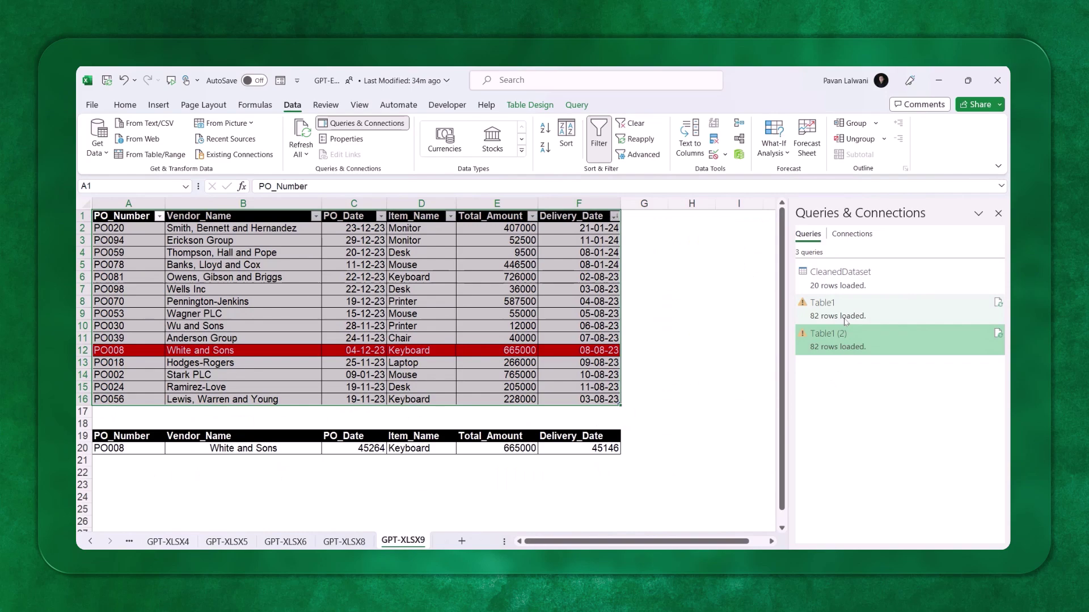
pyautogui.rightClick(859, 310)
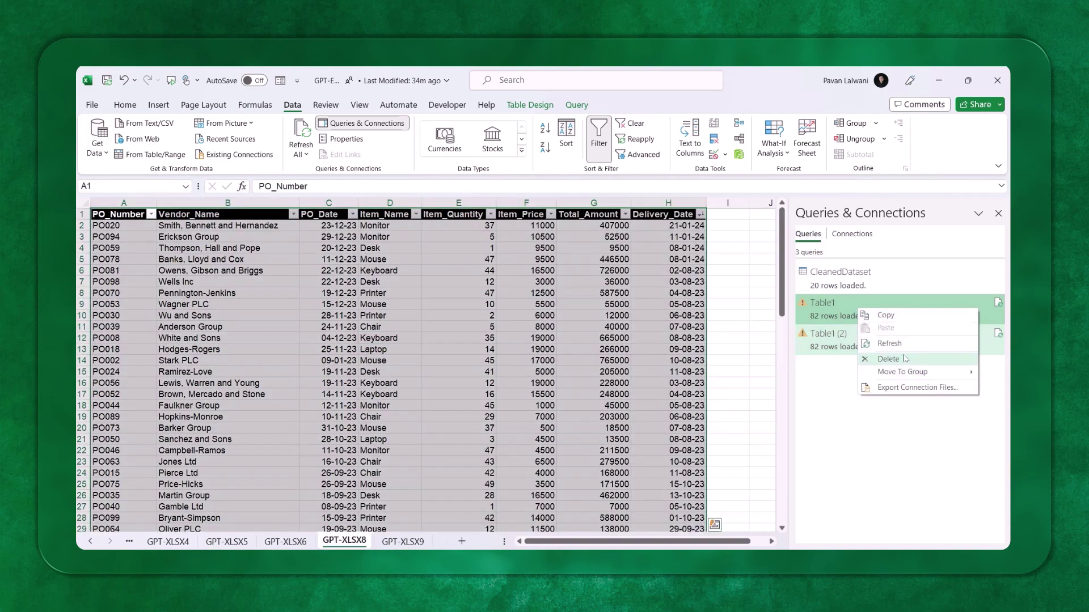
pyautogui.click(888, 359)
pyautogui.click(601, 353)
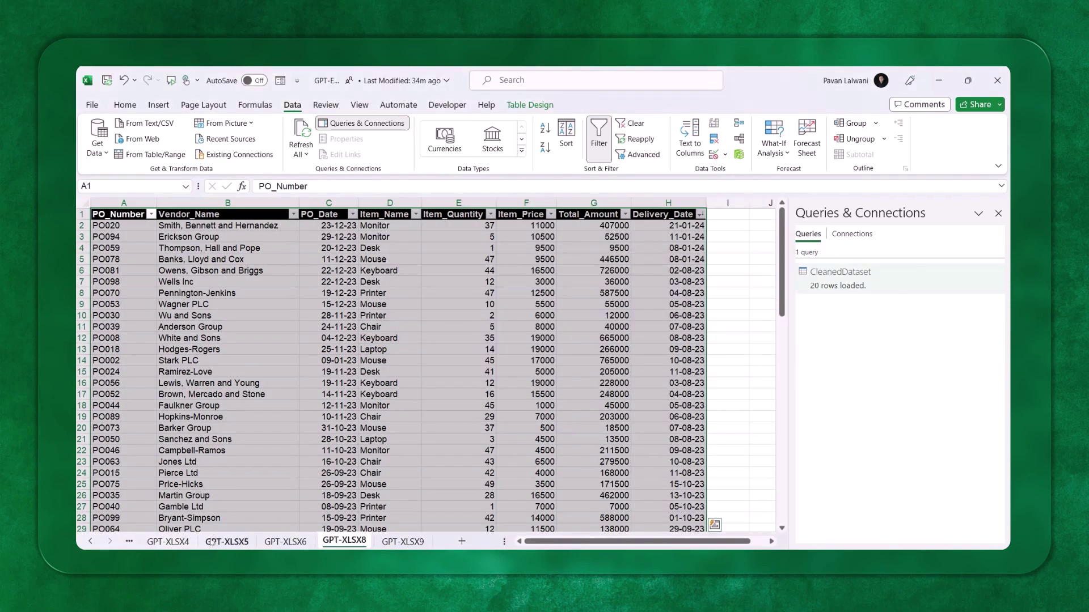
pyautogui.click(168, 542)
pyautogui.click(642, 315)
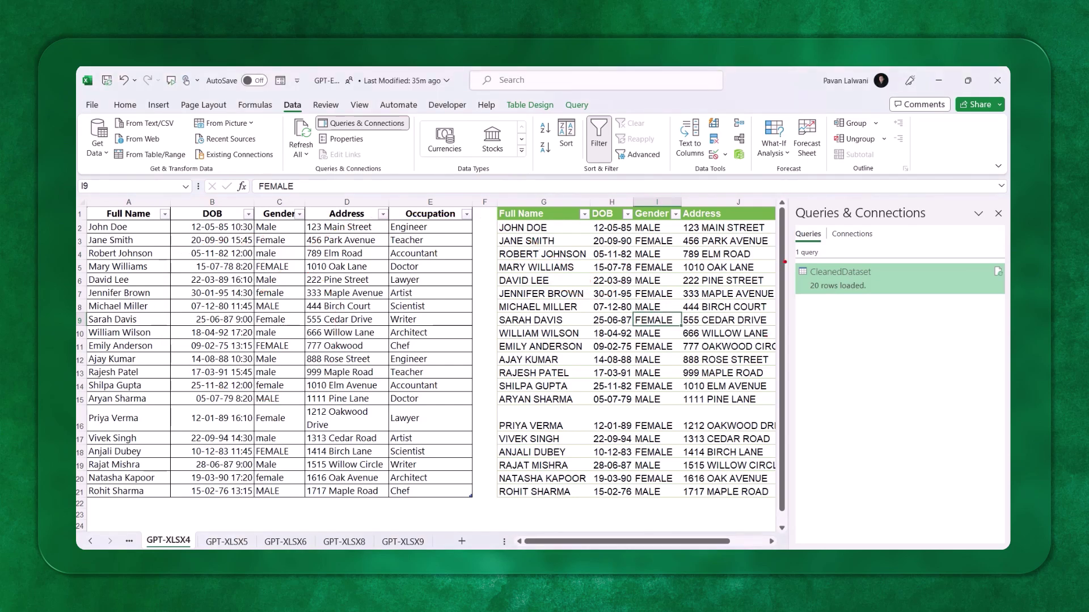
# Open CleanedDataset in Power Query Editor and turn off the Column quality view
pyautogui.click(847, 283)
pyautogui.doubleClick(847, 284)
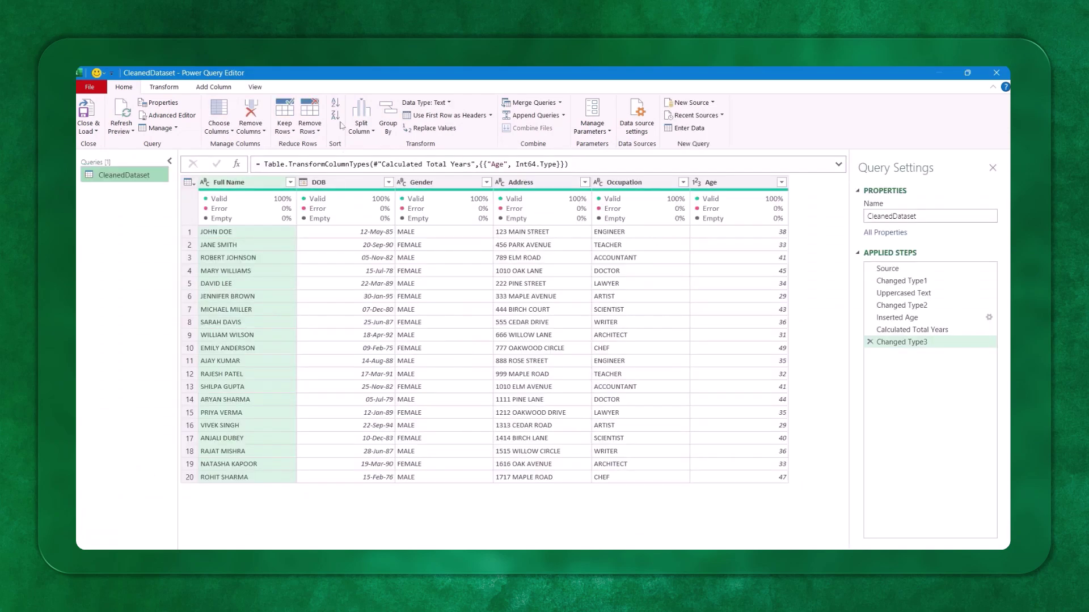
pyautogui.click(257, 86)
pyautogui.click(178, 131)
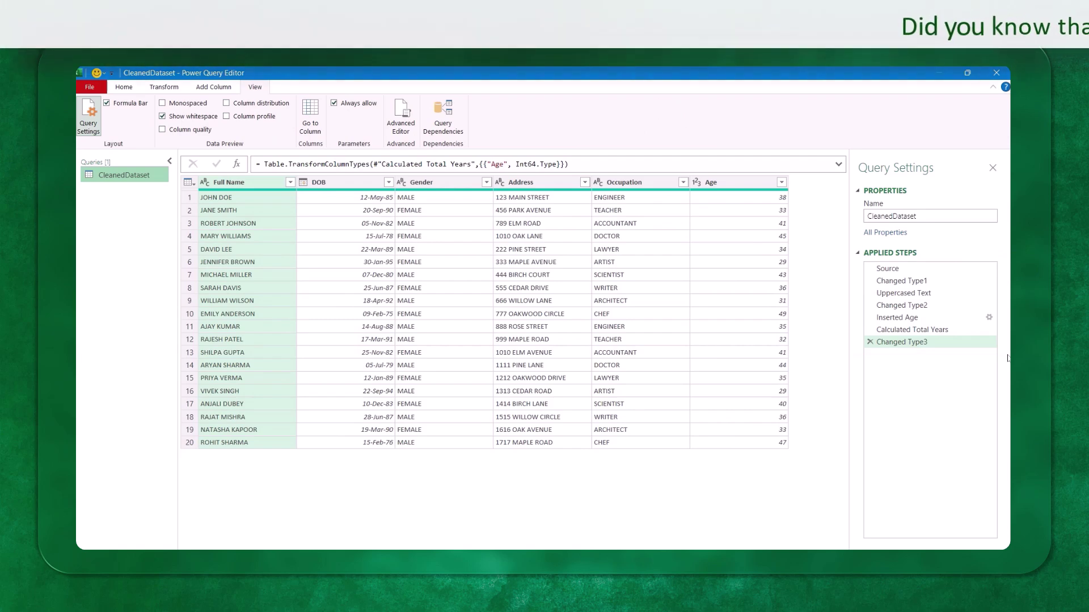
pyautogui.click(134, 89)
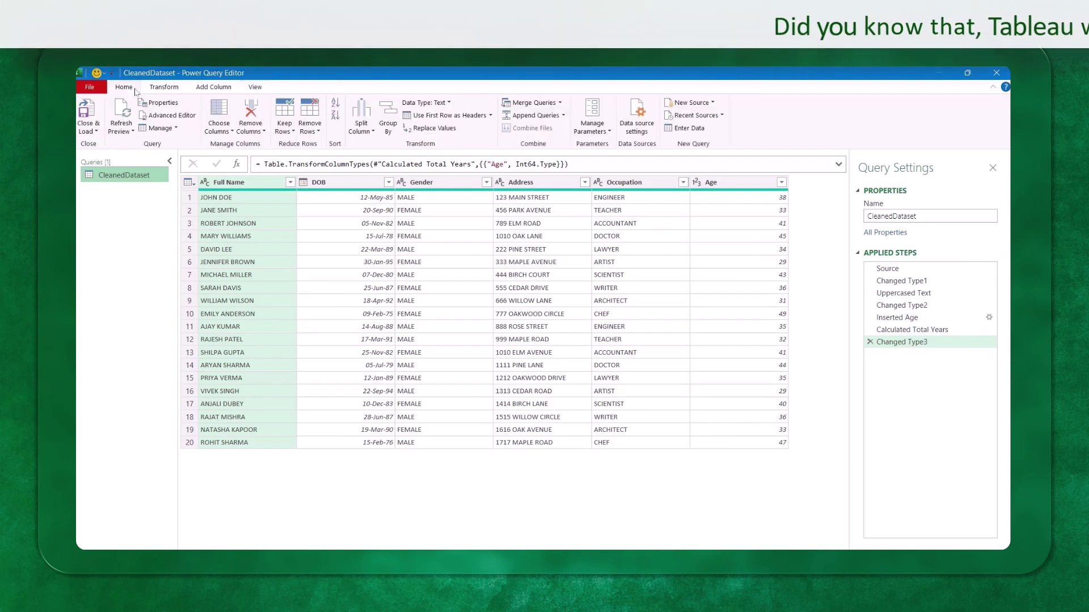
# Open CleanedDataset's Advanced Editor and copy all of its M code
pyautogui.click(168, 117)
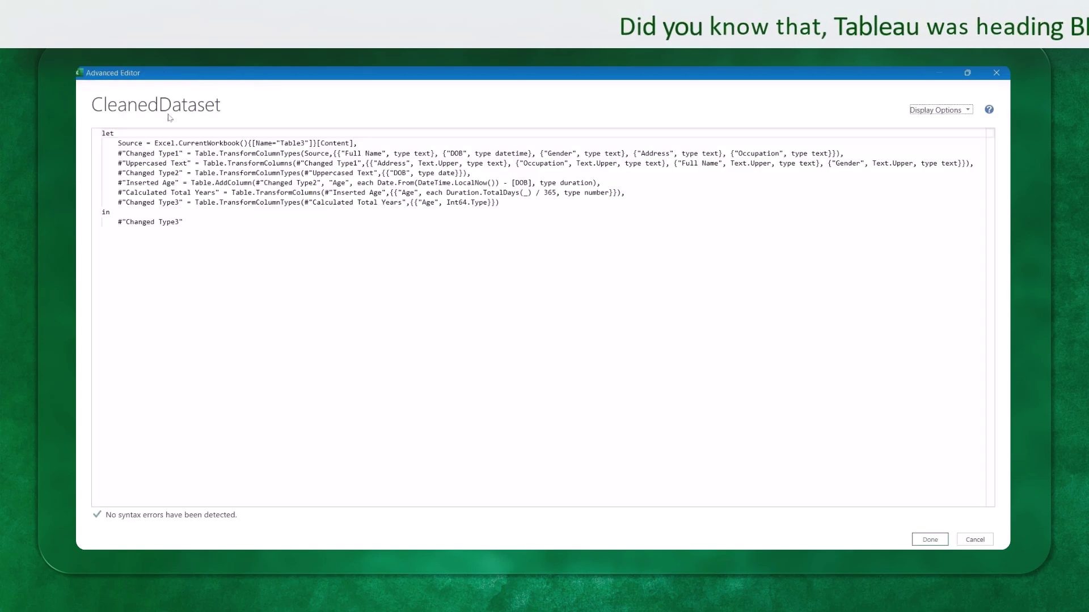
pyautogui.moveTo(187, 226); pyautogui.dragTo(90, 125)
pyautogui.click(183, 222)
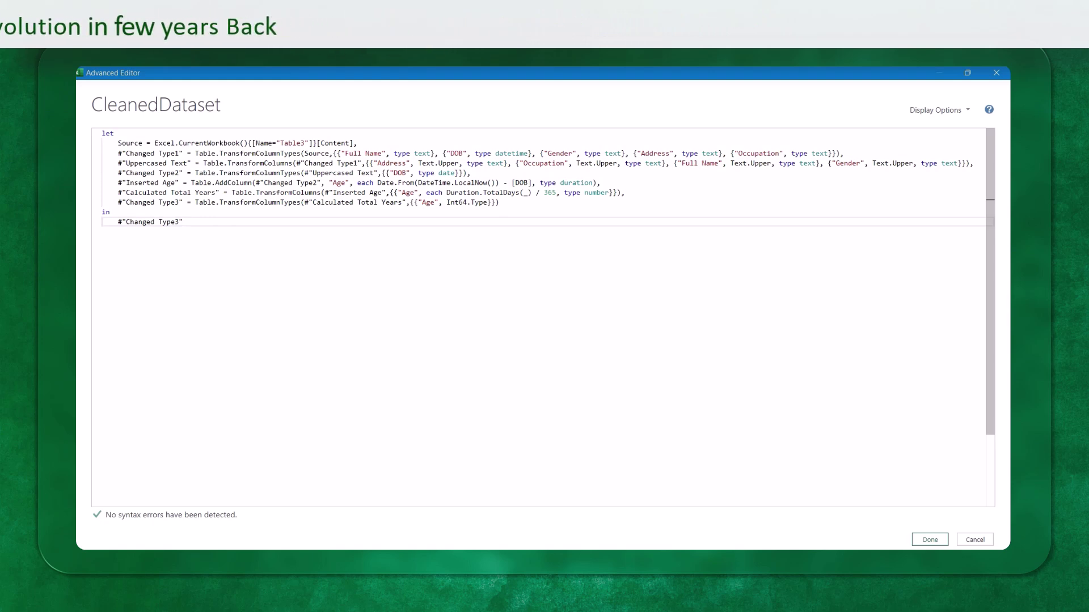
pyautogui.hotkey('ctrl', 'a')
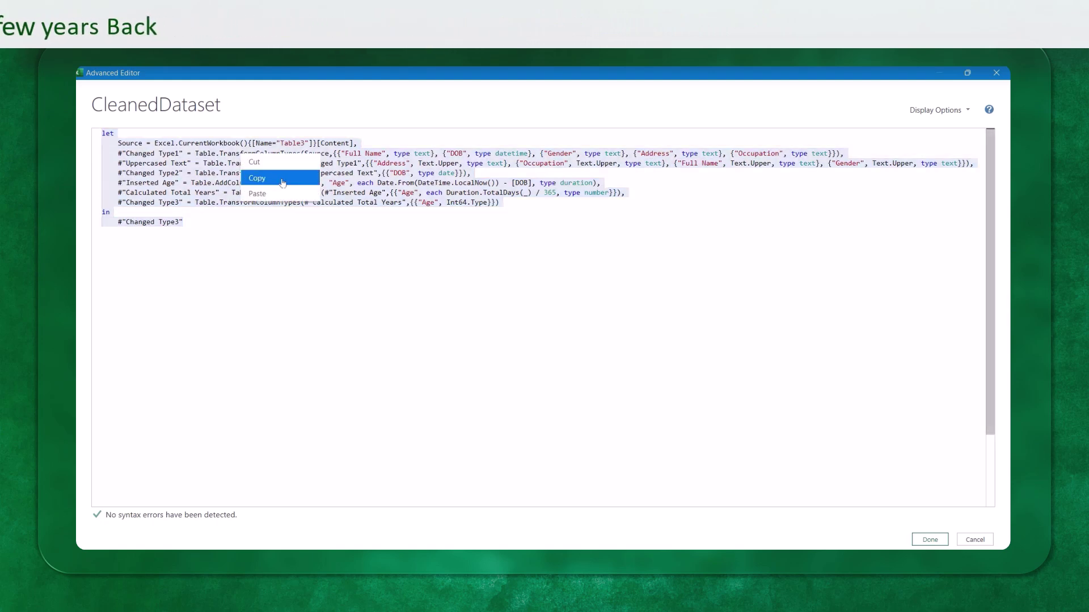
pyautogui.click(282, 182)
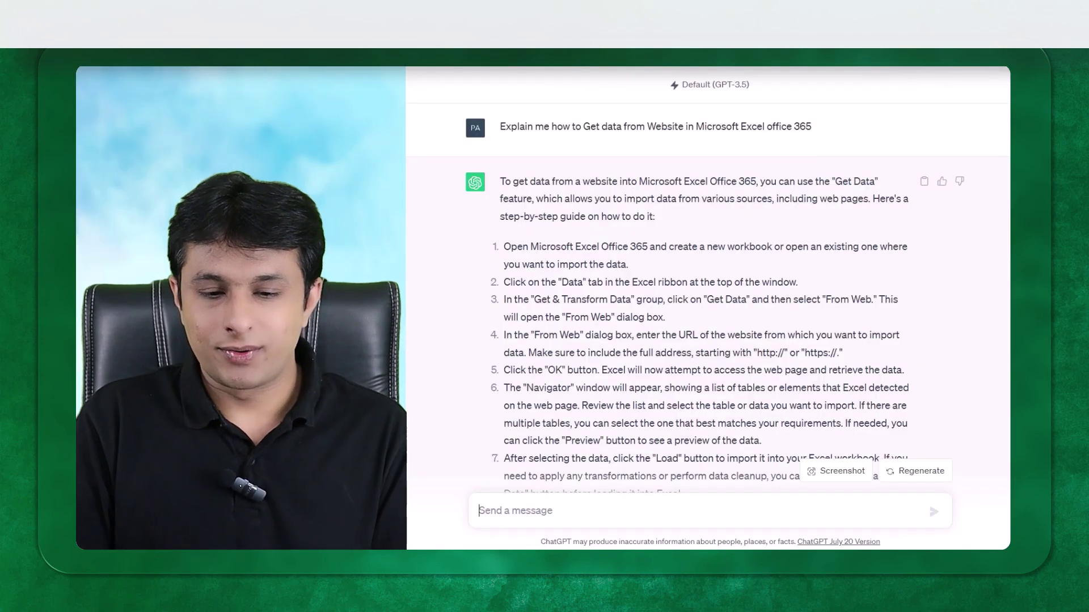
# Send ChatGPT 'Can you comment this code and rewrite so I can replace it' with the pasted M code
pyautogui.click(584, 510)
pyautogui.write('Can y')
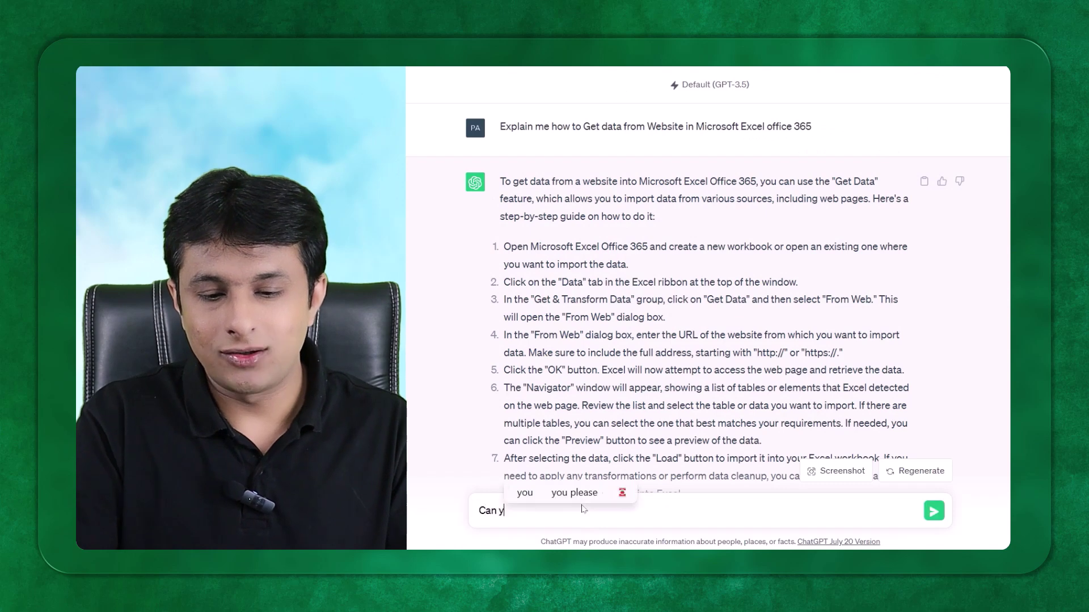
pyautogui.write('ou comment this')
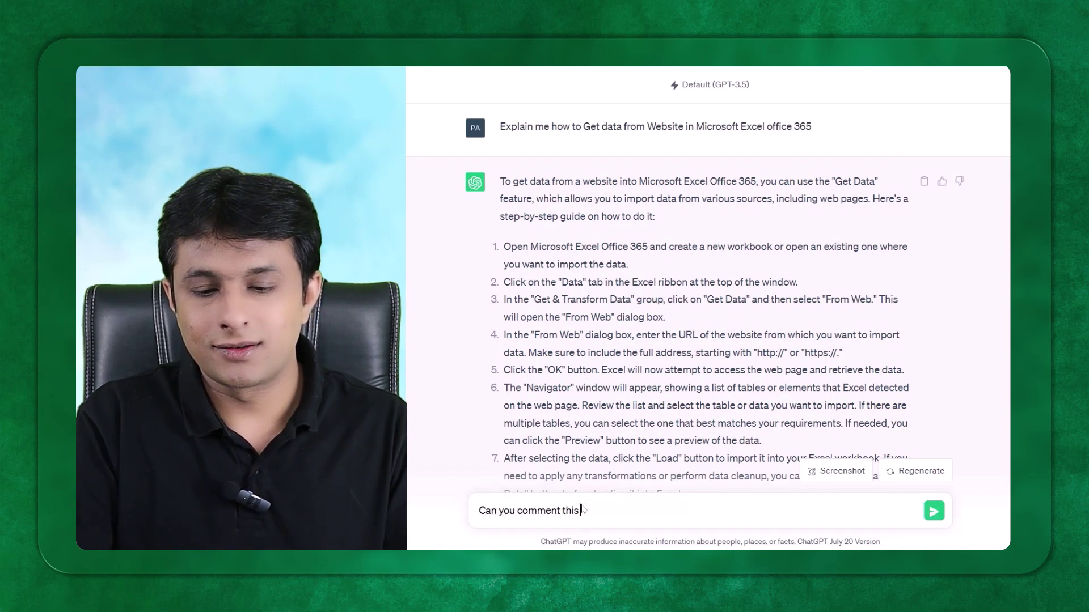
pyautogui.write(' code and re')
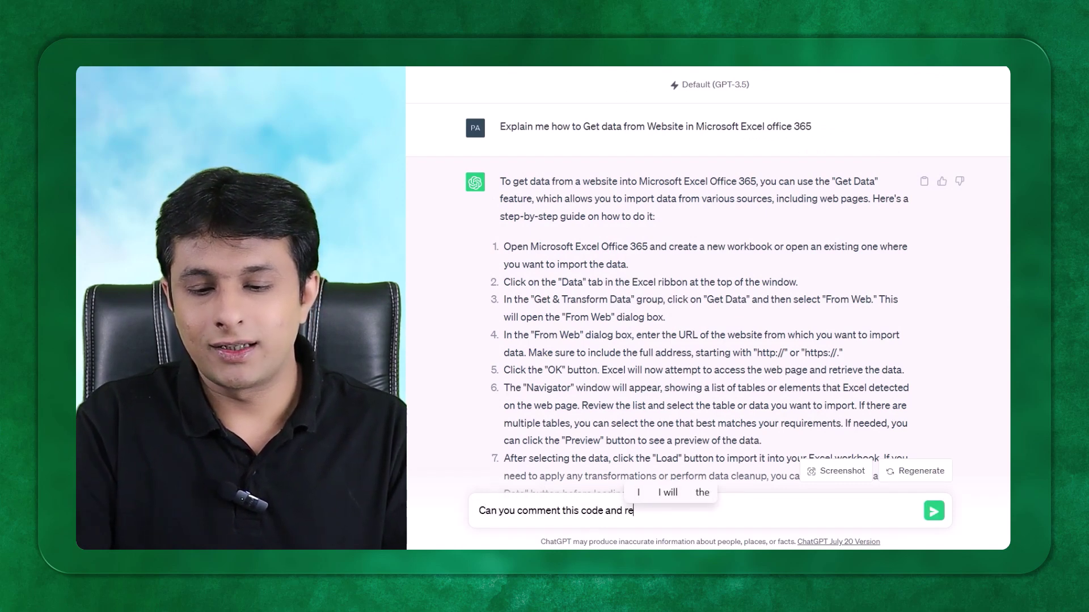
pyautogui.write('write s')
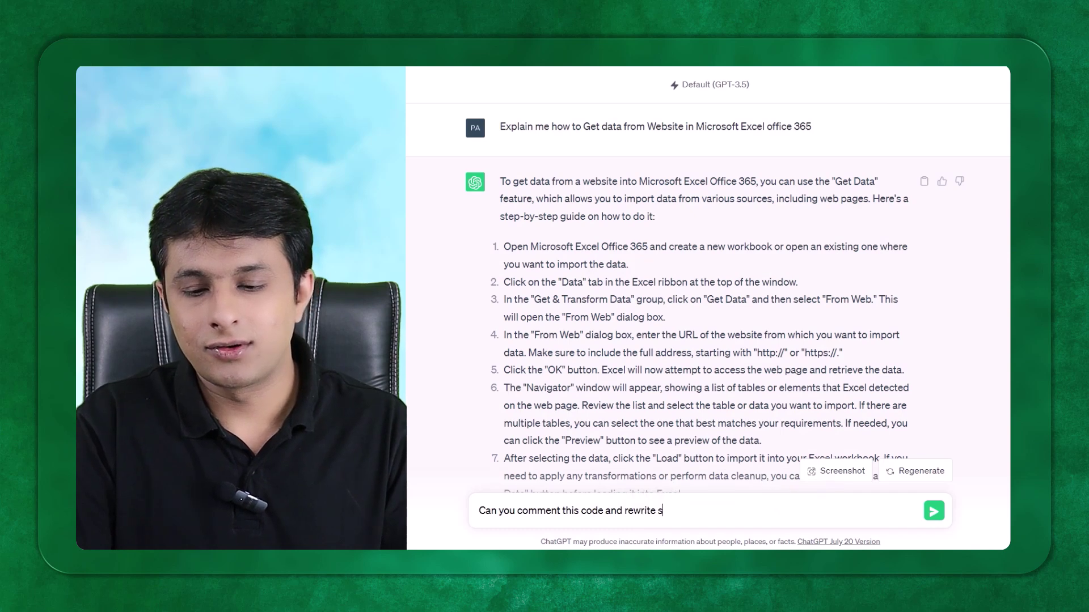
pyautogui.write('o I can repla')
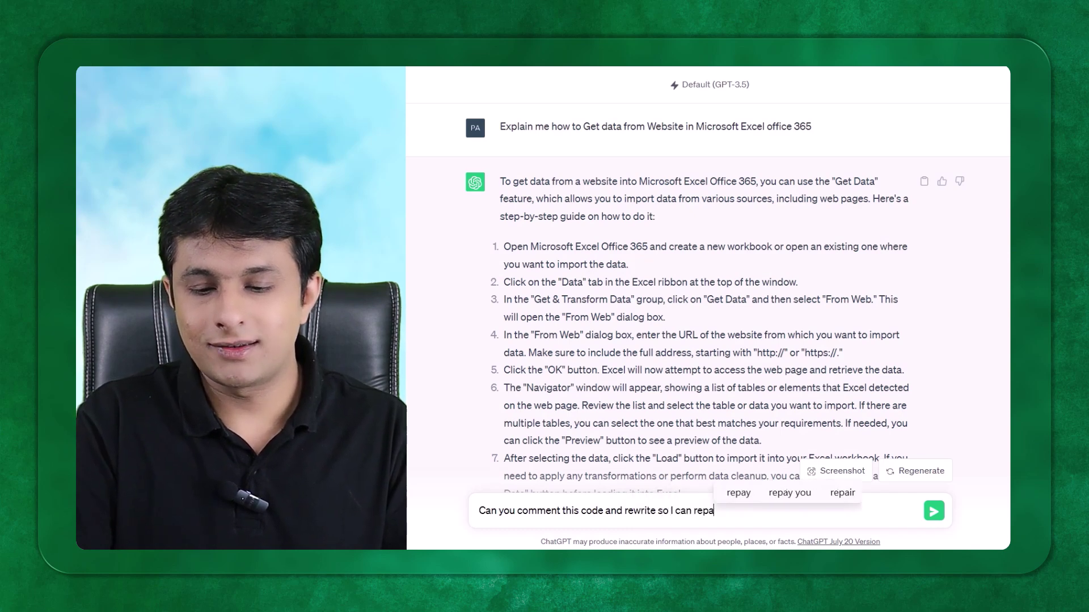
pyautogui.press('BackSpace')
pyautogui.write('lace in Power Query')
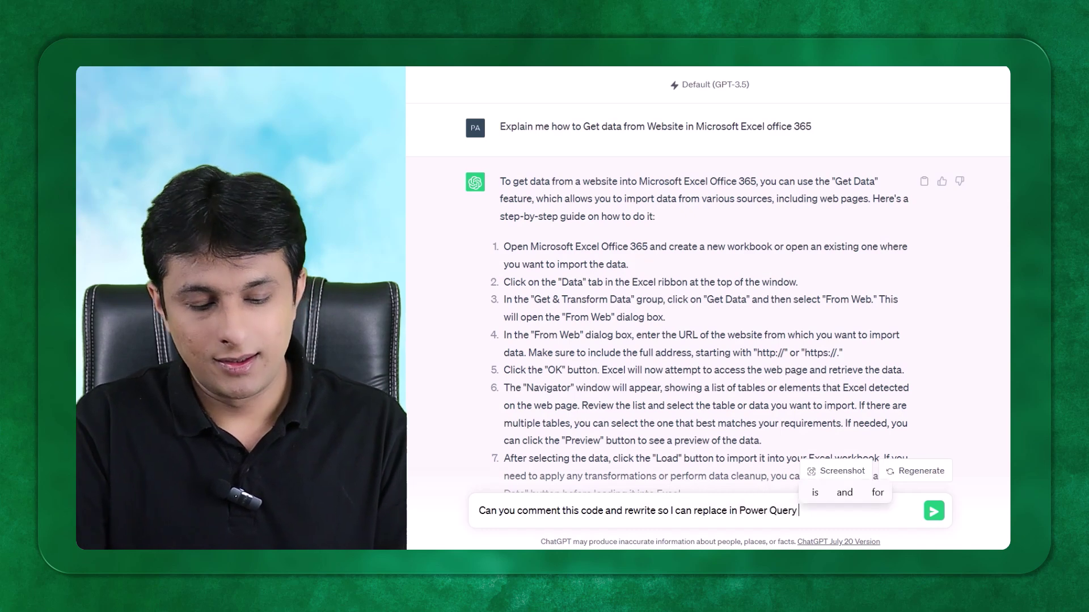
pyautogui.hotkey('shift', 'Return')
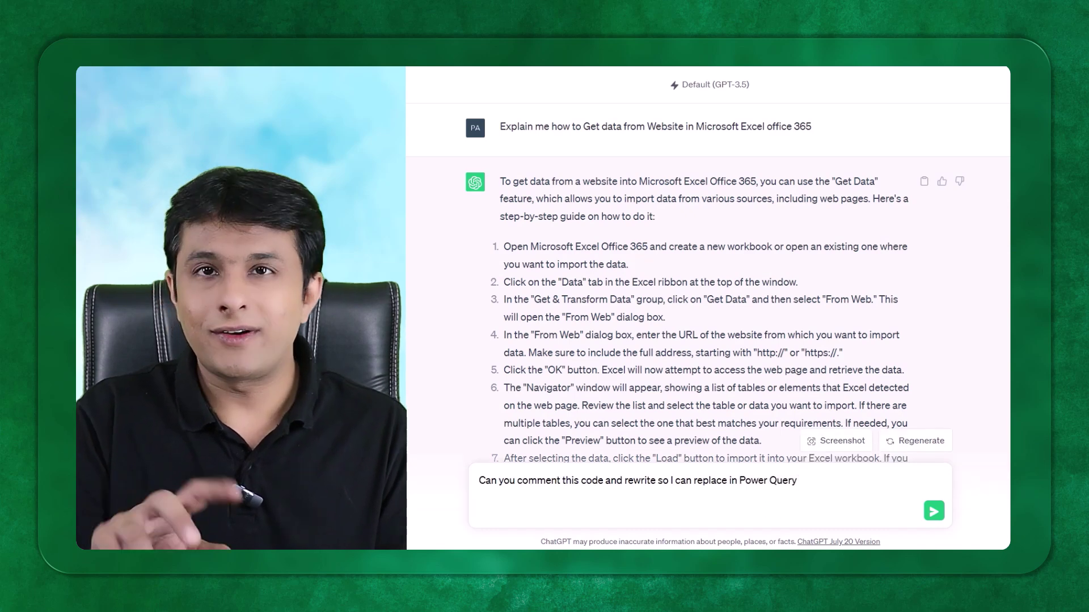
pyautogui.hotkey('shift', 'Return')
pyautogui.hotkey('shift', 'Return')
pyautogui.hotkey('shift', 'Return')
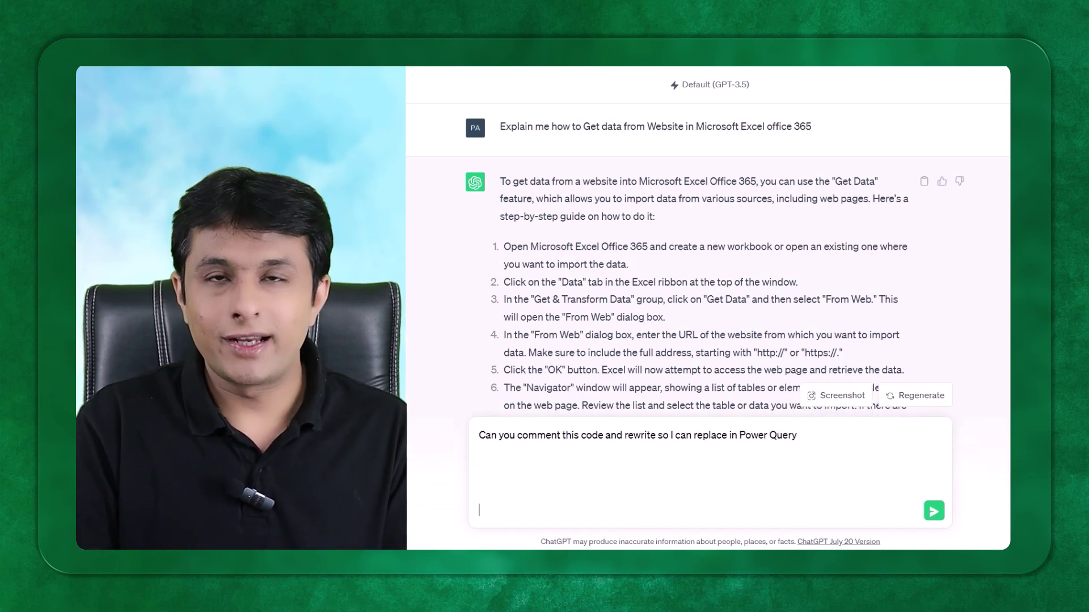
pyautogui.hotkey('ctrl', 'v')
pyautogui.press('Return')
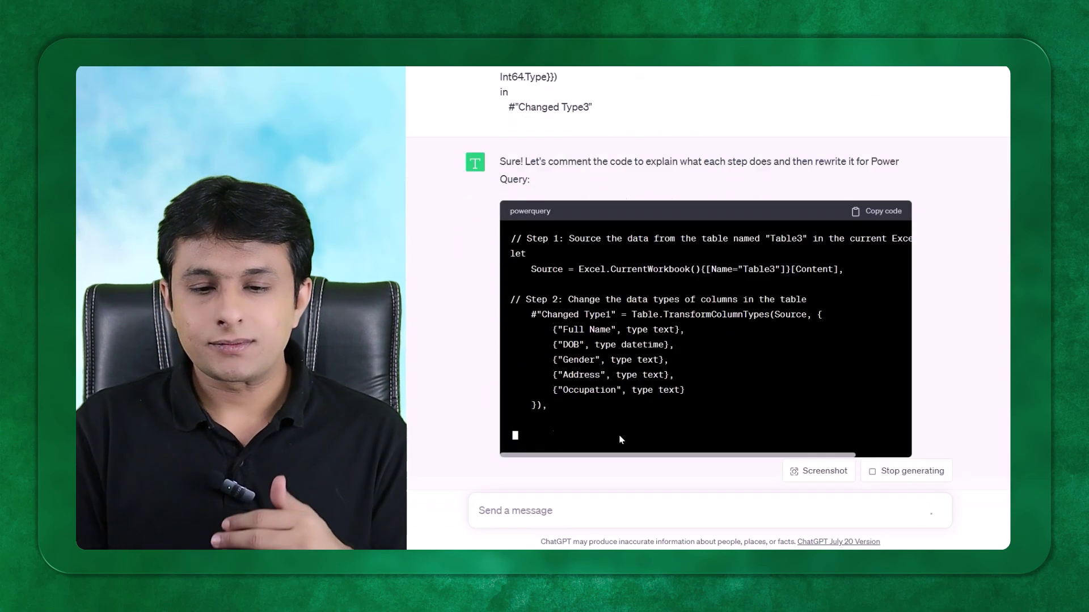
# Scroll through ChatGPT's reply to read the commented and rewritten Power Query M code
pyautogui.scroll(5, 611, 396)
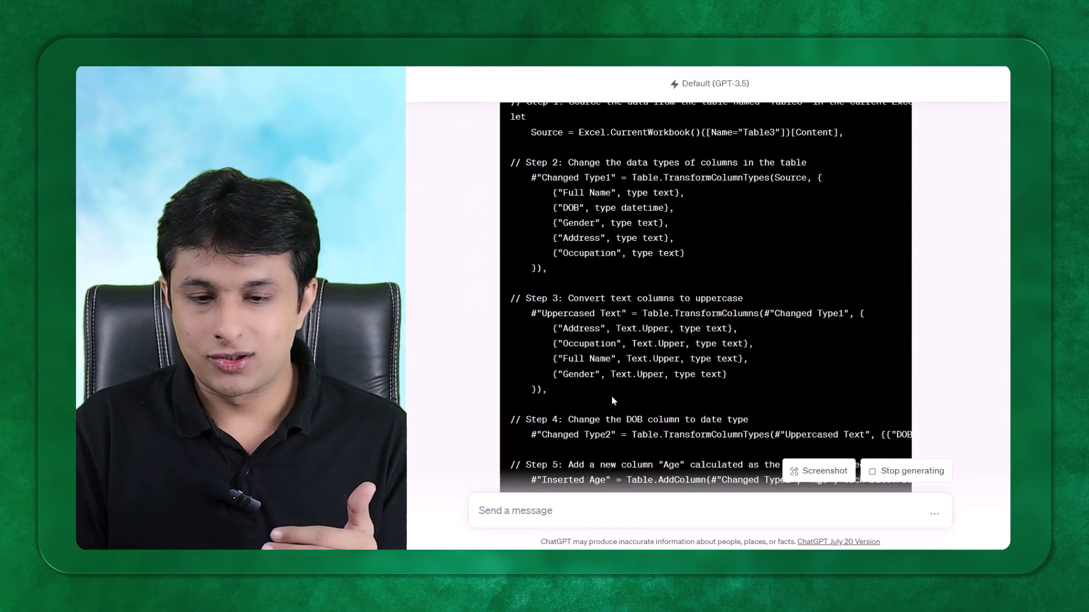
pyautogui.scroll(-3, 605, 359)
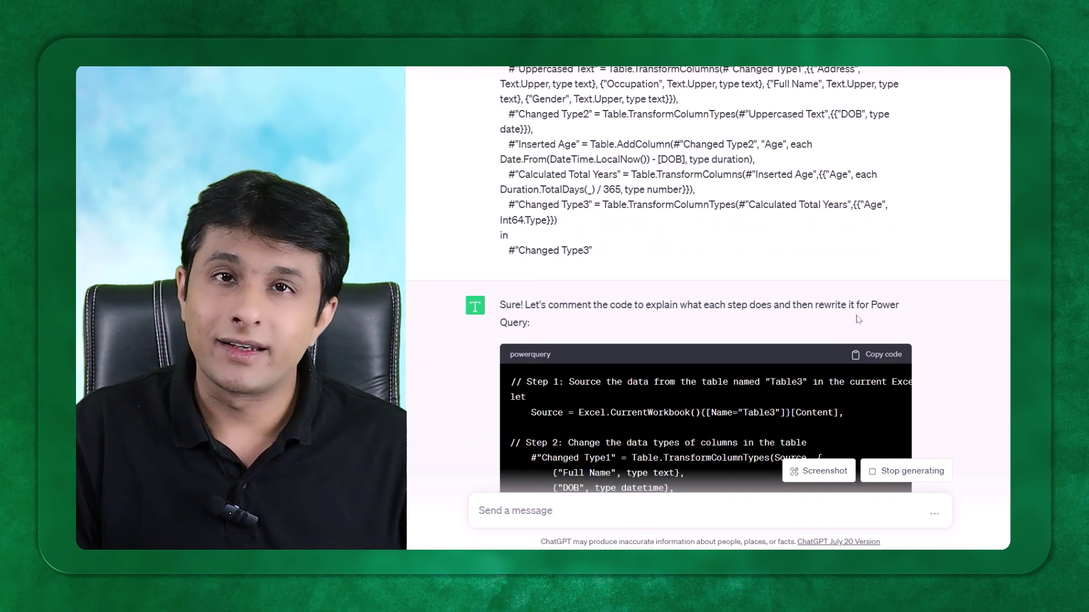
pyautogui.scroll(-5, 706, 278)
pyautogui.scroll(-7, 839, 283)
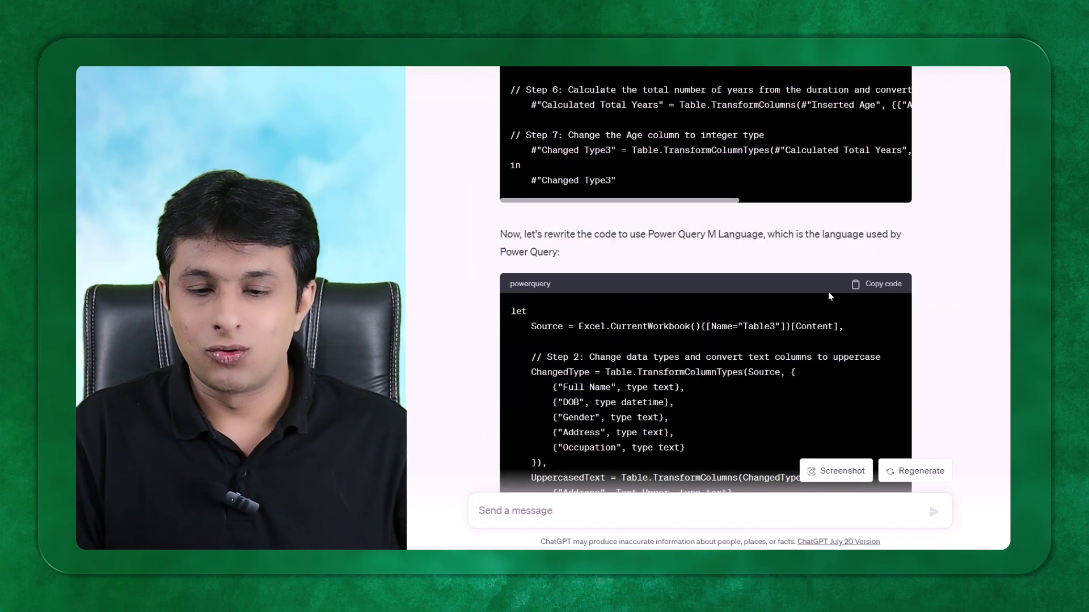
pyautogui.scroll(-2, 817, 312)
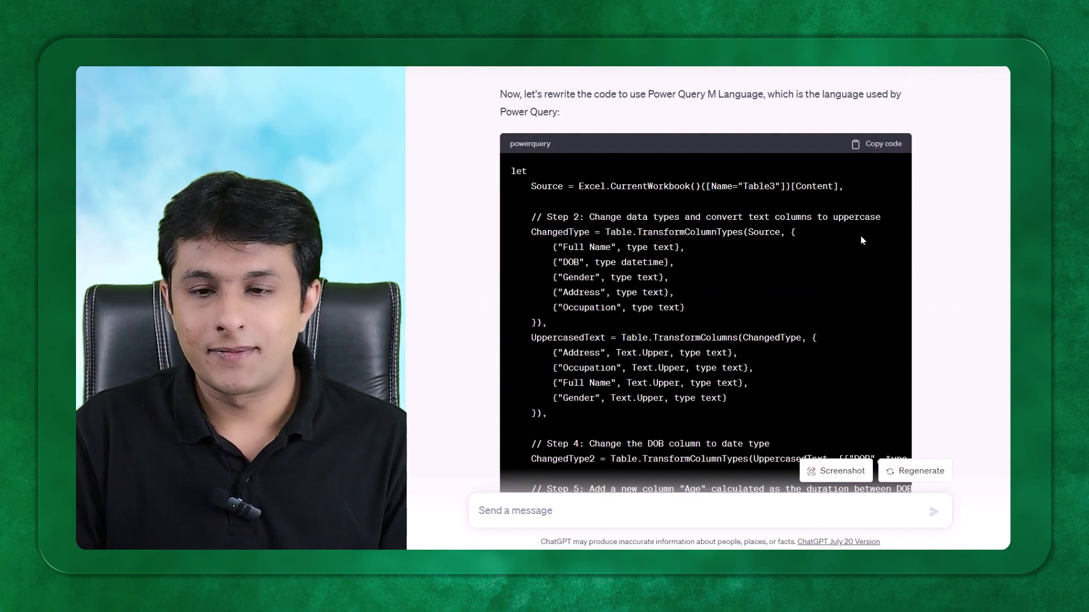
pyautogui.scroll(-6, 861, 267)
pyautogui.scroll(5, 855, 258)
pyautogui.scroll(2, 706, 297)
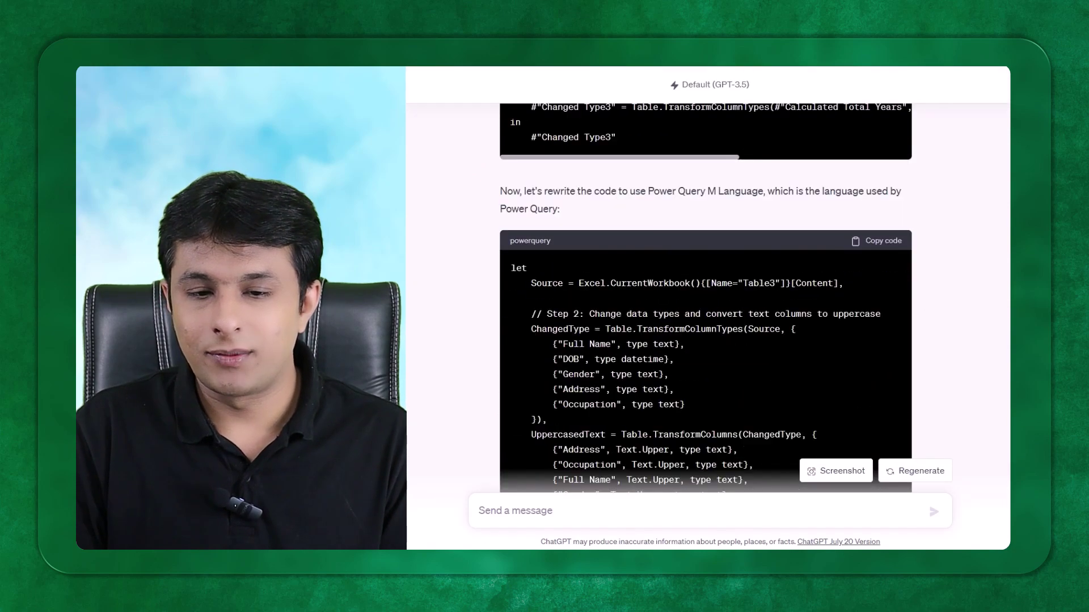
pyautogui.scroll(8, 864, 181)
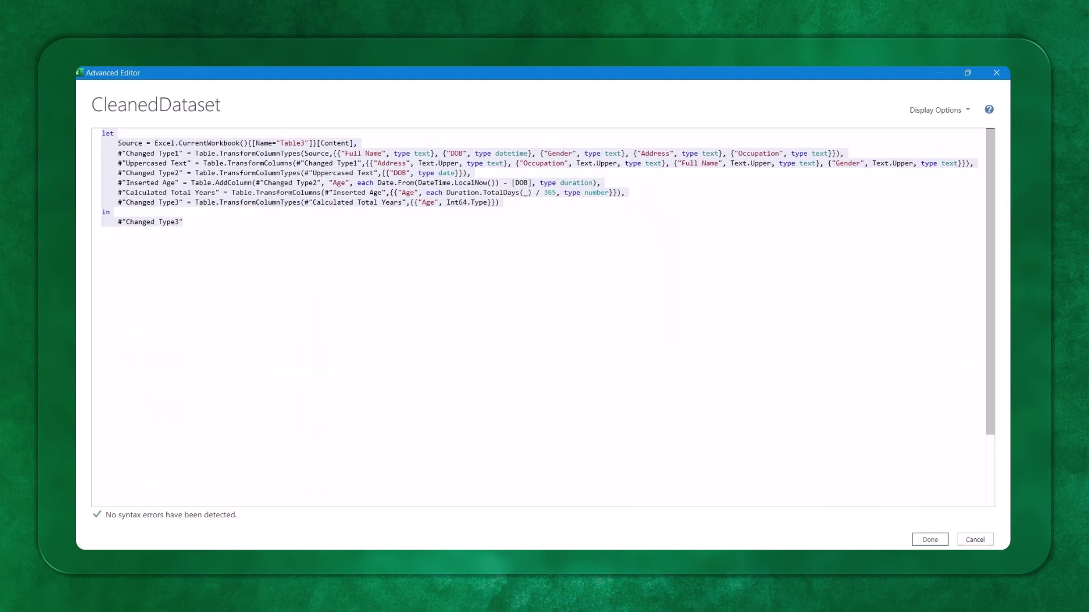
# Undo a trial paste into CleanedDataset's Advanced Editor and discard its changes
pyautogui.click(183, 222)
pyautogui.hotkey('ctrl', 'a')
pyautogui.hotkey('ctrl', 'v')
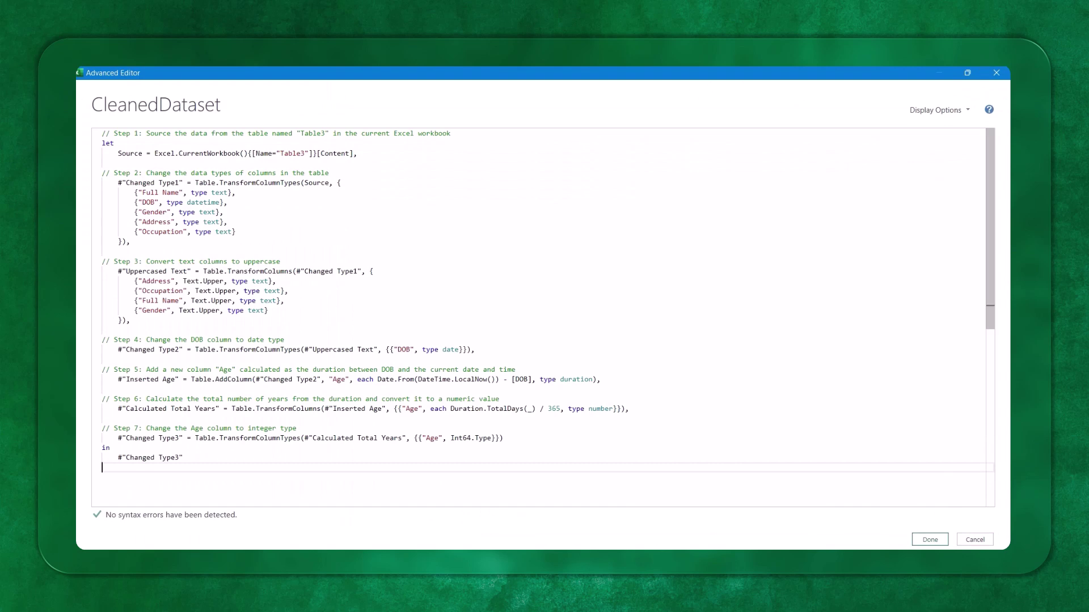
pyautogui.hotkey('ctrl', 'z')
pyautogui.click(975, 539)
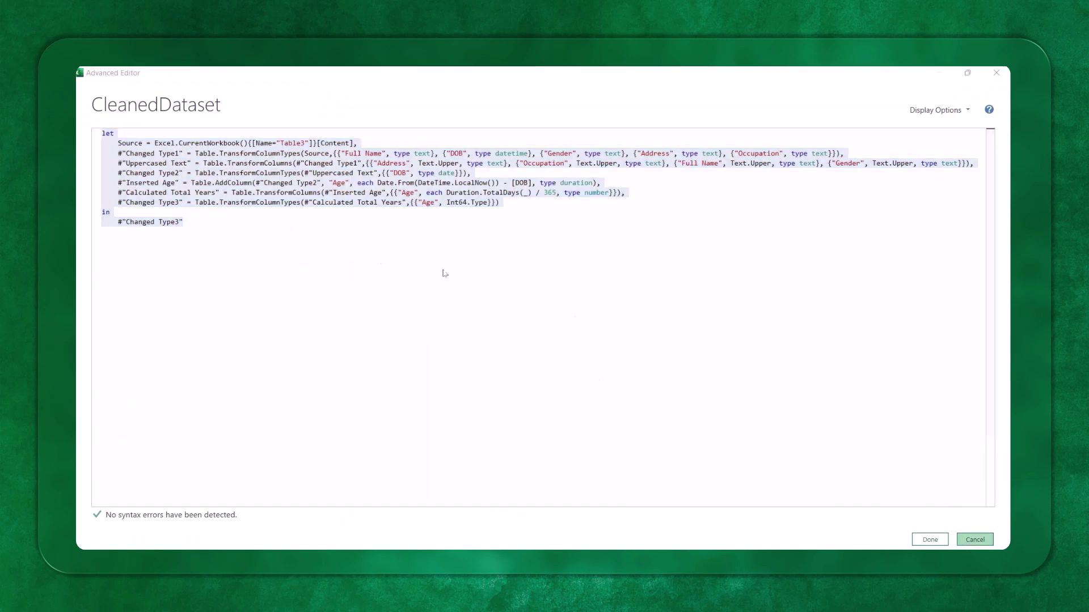
pyautogui.click(601, 347)
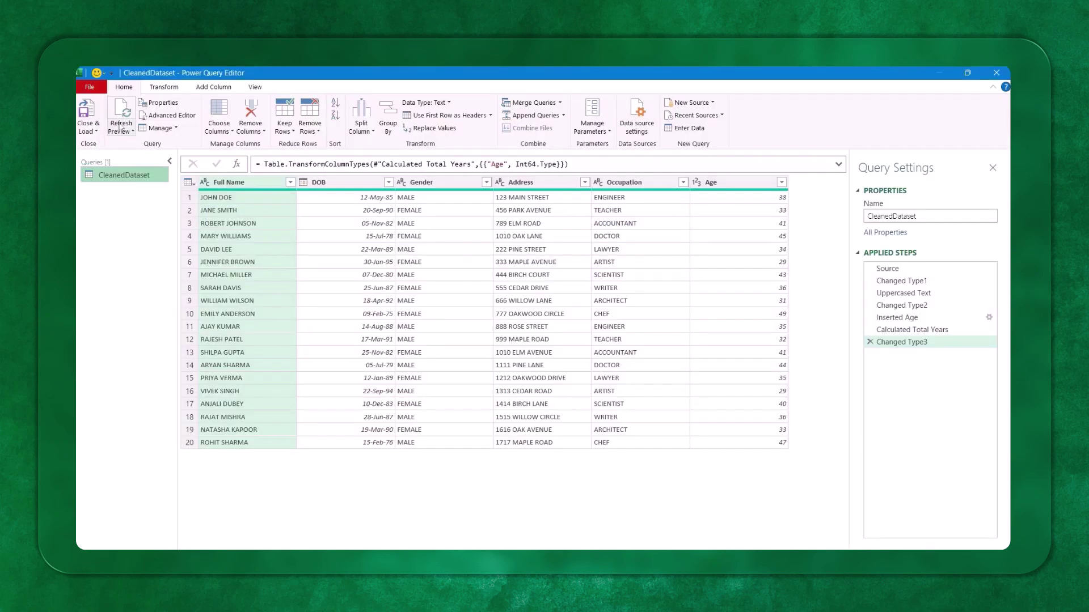
# Create blank query Query1 and paste ChatGPT's step-commented M code into its Advanced Editor
pyautogui.click(713, 104)
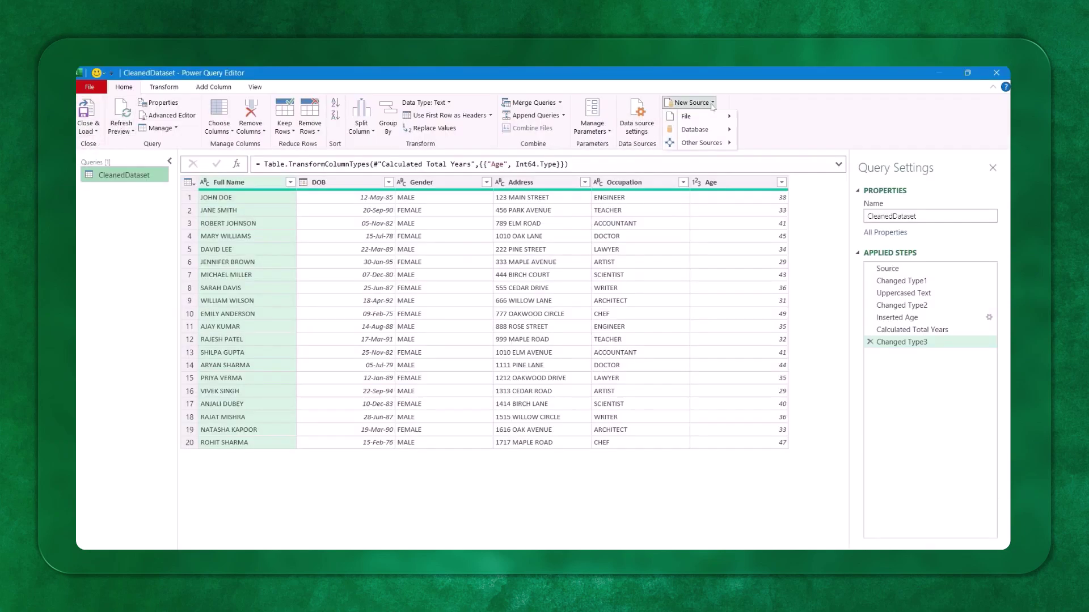
pyautogui.moveTo(719, 121)
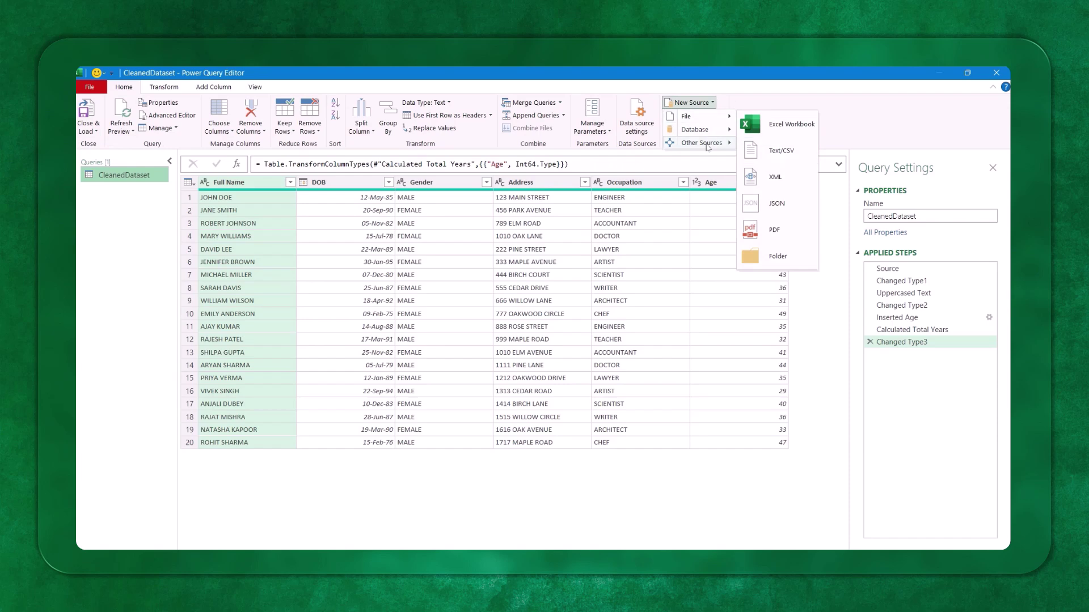
pyautogui.moveTo(708, 145)
pyautogui.click(785, 250)
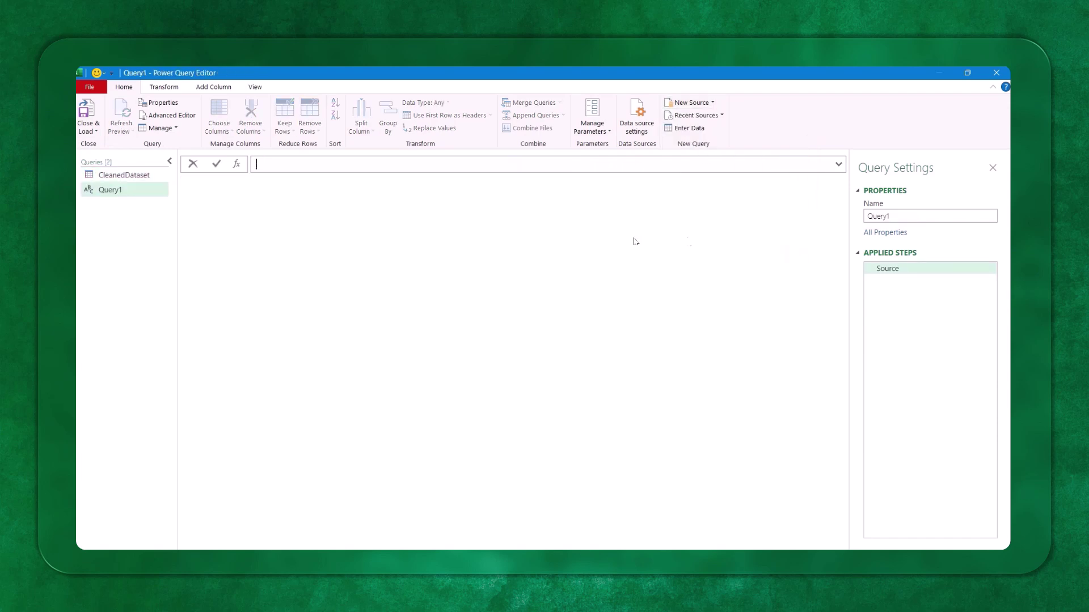
pyautogui.click(163, 116)
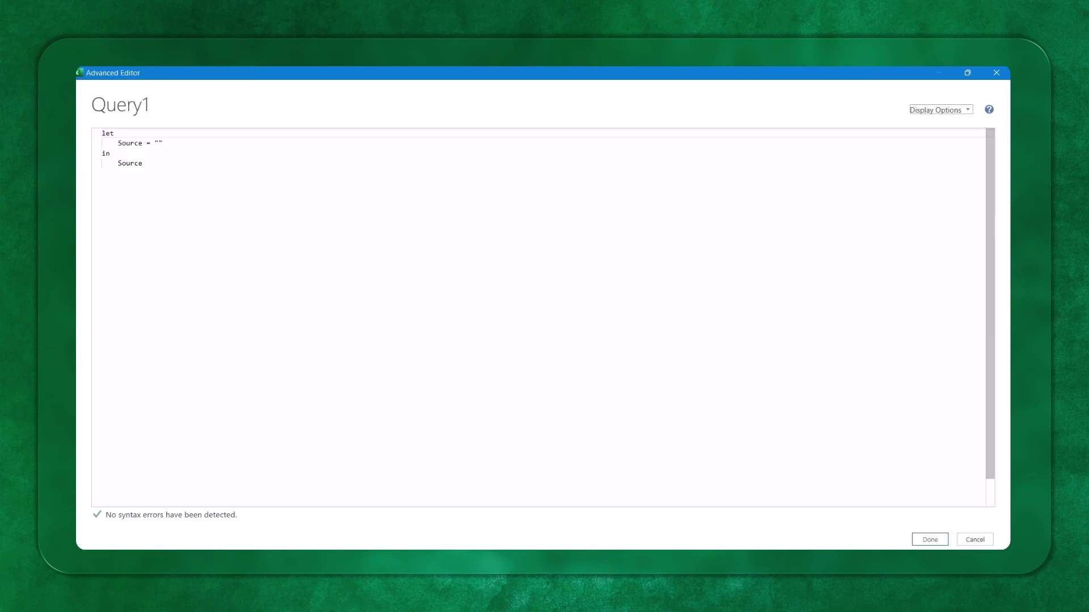
pyautogui.hotkey('ctrl', 'a')
pyautogui.write('// Step 1: Source the data from the table named "Table3" in the current Excel workbook let     Source = Excel.CurrentWorkbook(){[Name="Table3"]}[Content],  // Step 2: Change the data types of columns in the table     #"Changed Type1" = Table.TransformColumnTypes(Source, {         {"Full Name", type text},         {"DOB", type datetime},         {"Gender", type text},         {"Address", type text},         {"Occupation", type text}     }),  // Step 3: Convert text columns to uppercase     #"Uppercased Text" = Table.TransformColumns(#"Changed Type1", {         {"Address", Text.Upper, type text},         {"Occupation", Text.Upper, type text},         {"Full Name", Text.Upper, type text},         {"Gender", Text.Upper, type text}     }),  // Step 4: Change the DOB column to date type     #"Changed Type2" = Table.TransformColumnTypes(#"Uppercased Text", {{"DOB", type date}}),  // Step 5: Add a new column "Age" calculated as the duration between DOB and the current date and time     #"Inserted Age" = Table.AddColumn(#"Changed Type2", "Age", each Date.From(DateTime.LocalNow()) - [DOB], type duration),  // Step 6: Calculate the total number of years from the duration and convert it to a numeric value     #"Calculated Total Years" = Table.TransformColumns(#"Inserted Age", {{"Age", each Duration.TotalDays(_) / 365, type number}}),  // Step 7: Change the Age column to integer type     #"Changed Type3" = Table.TransformColumnTypes(#"Calculated Total Years", {{"Age", Int64.Type}}) in     #"Changed Type3"')
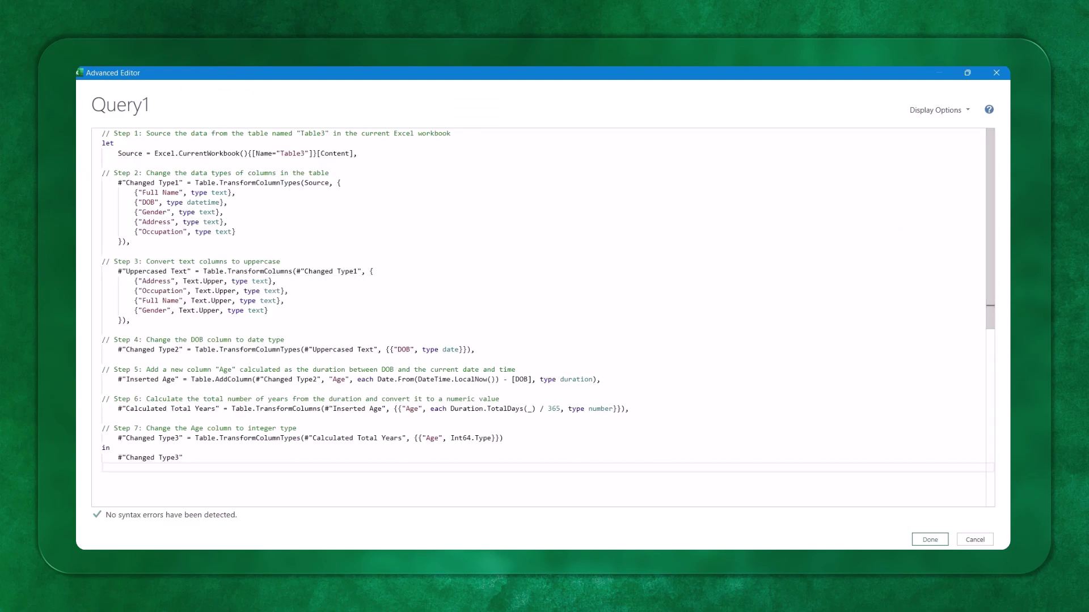
pyautogui.click(919, 540)
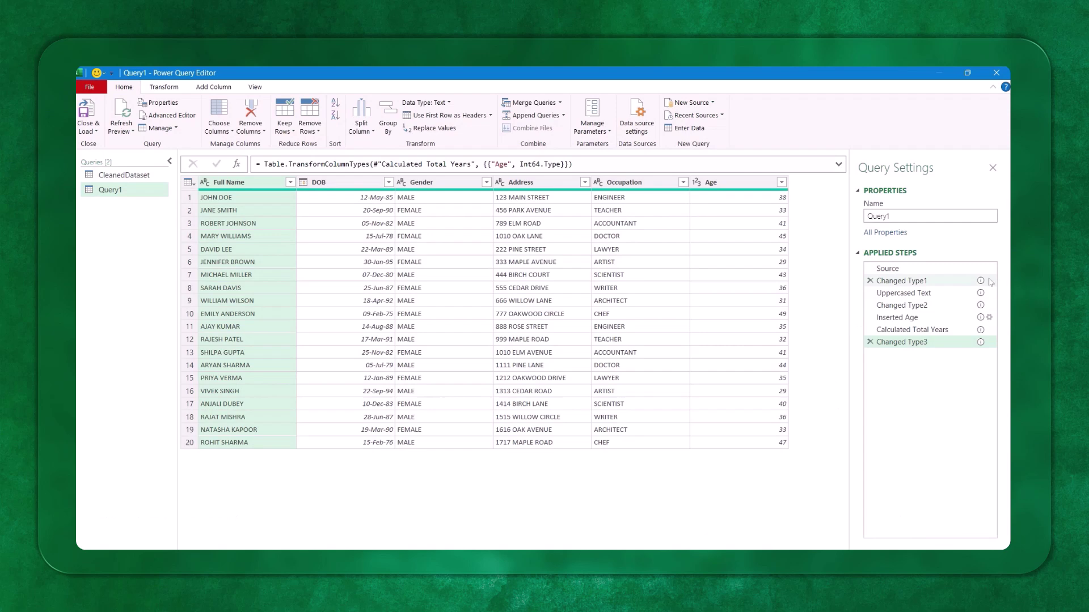
# Review each Query1 applied step, from Source to Changed Type3, and read its comment description
pyautogui.click(980, 294)
pyautogui.click(982, 306)
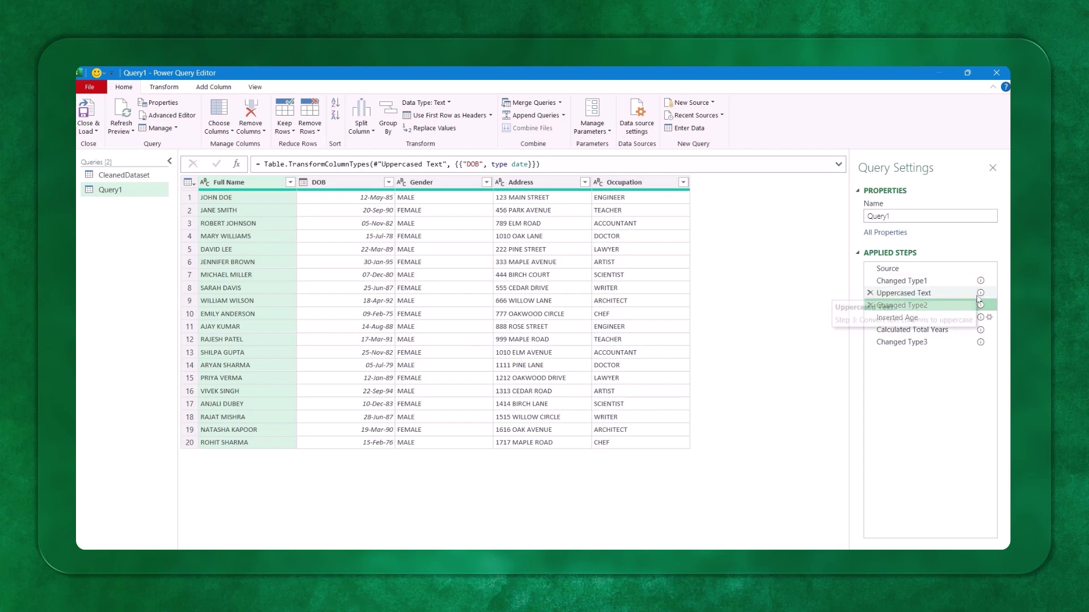
pyautogui.moveTo(981, 294)
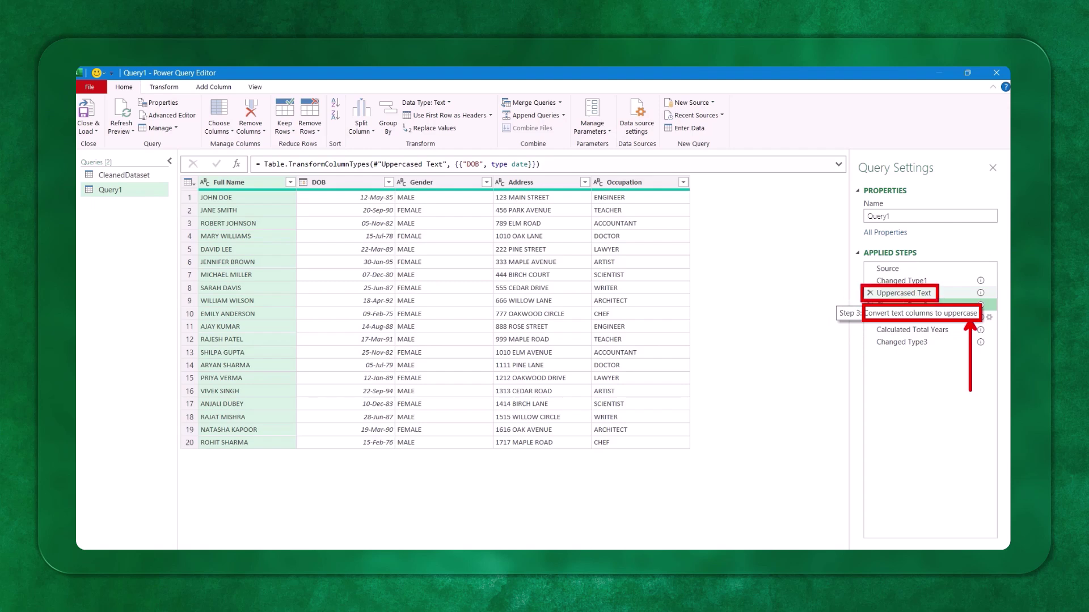
pyautogui.click(980, 317)
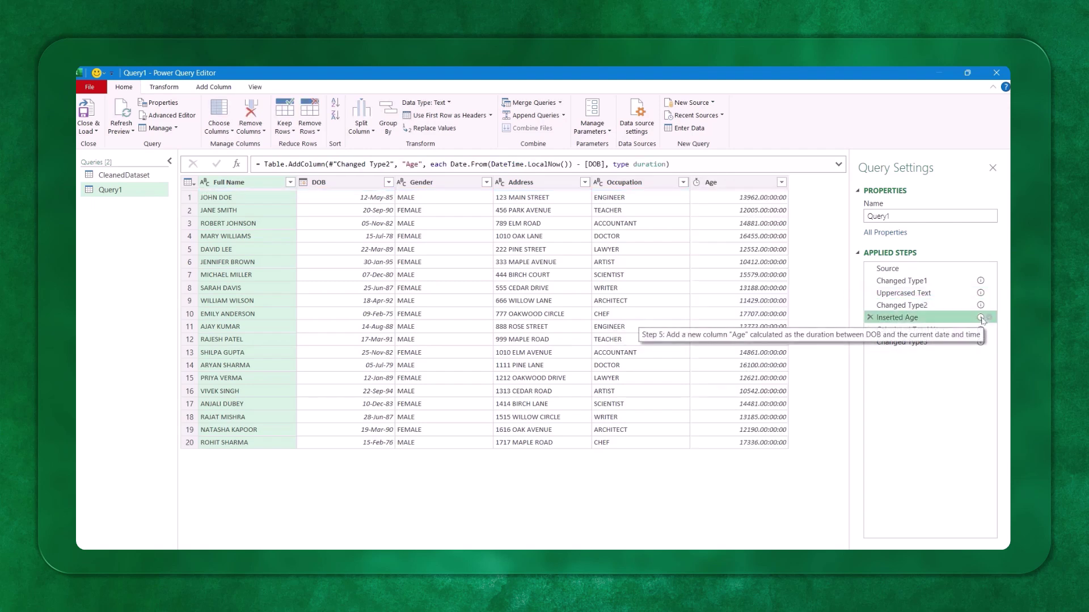
pyautogui.click(981, 330)
pyautogui.click(980, 343)
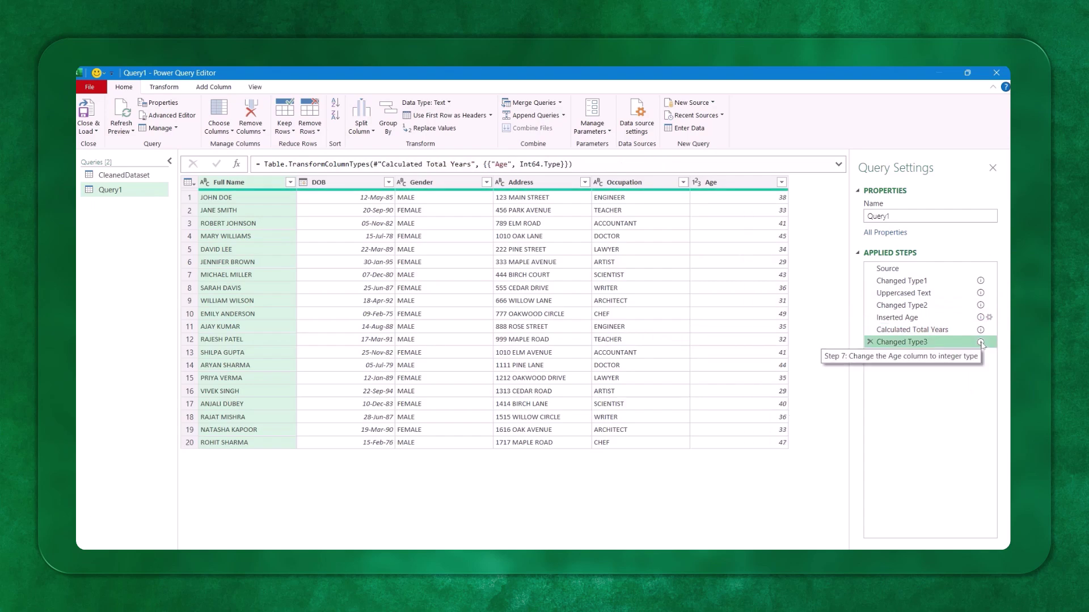
pyautogui.click(930, 269)
pyautogui.click(981, 281)
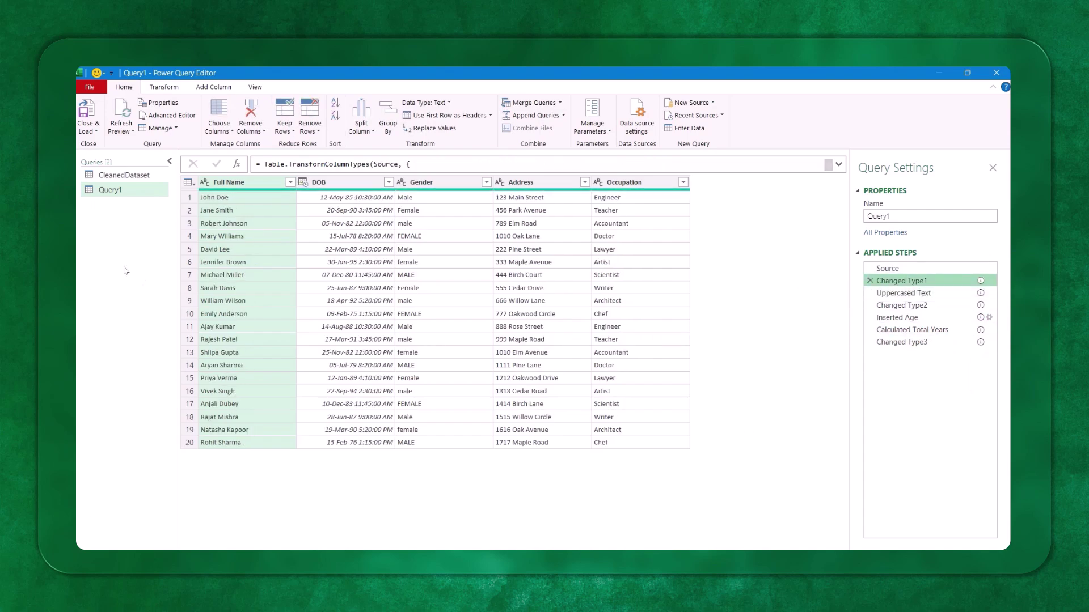
# Load Query1's 20 rows and compare the original and cleaned tables on the GPT-XLSX4 sheet
pyautogui.click(115, 143)
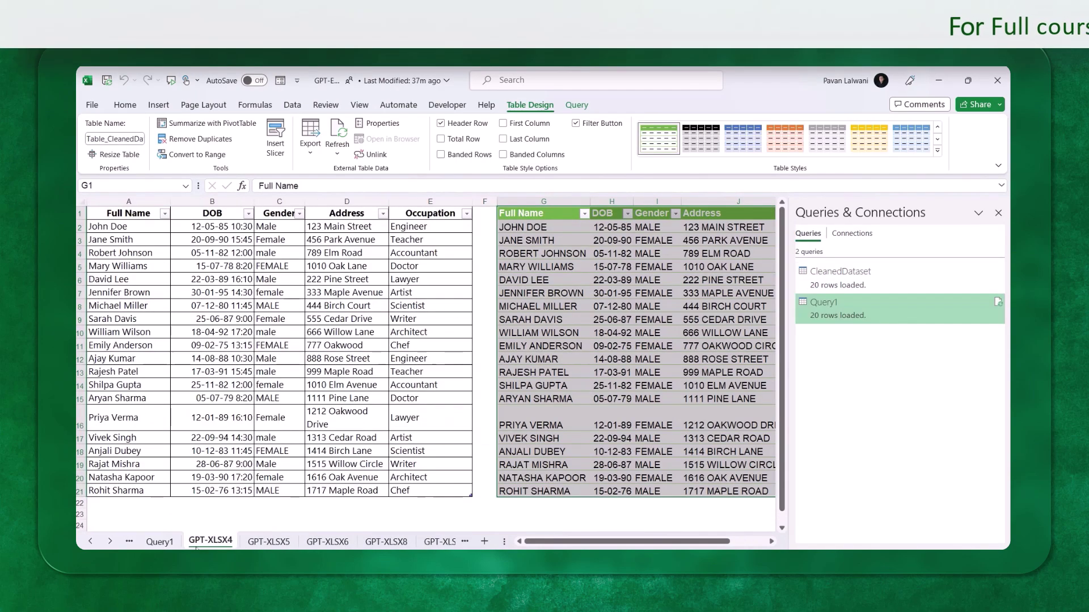
pyautogui.click(209, 542)
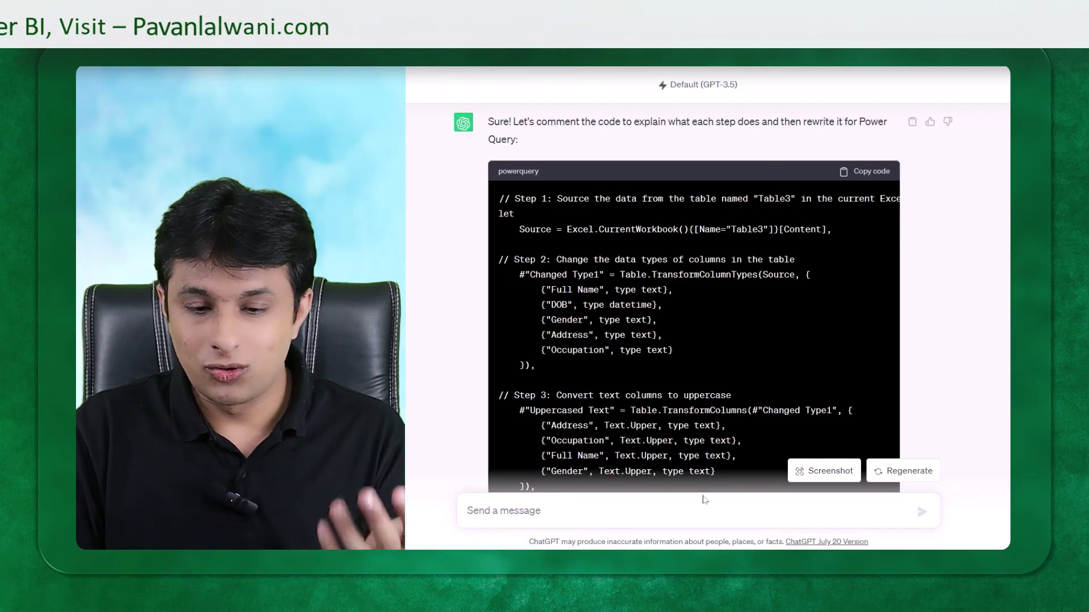
# Paste the DOB prompt, remove its list number, and append 'and also find their age and append the code to the above code'
pyautogui.write('4.\tCreate a M Code to Add 10 days to the DOB column.')
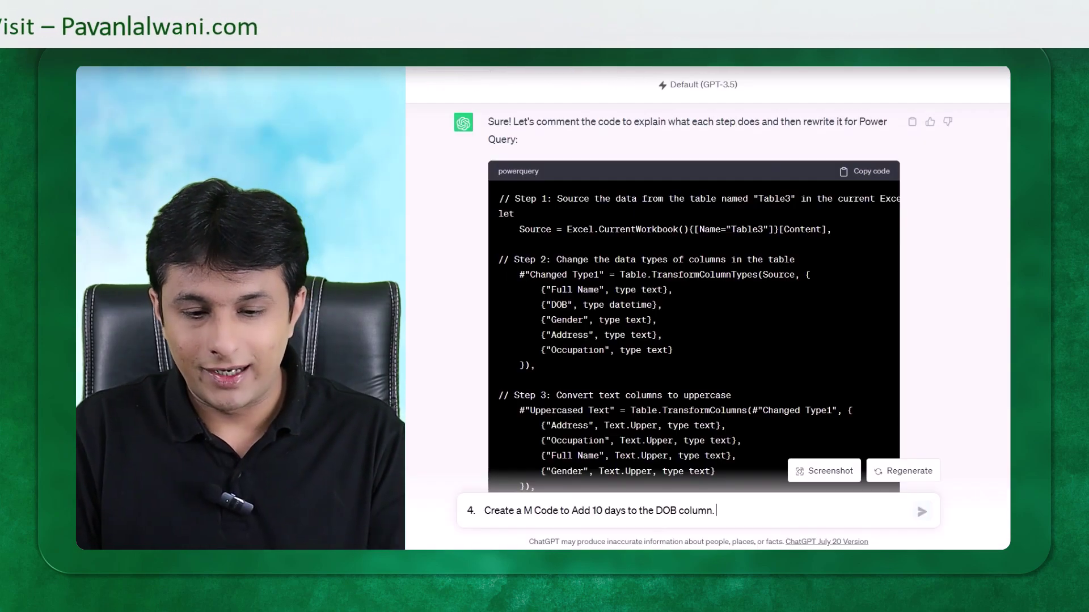
pyautogui.press('Home')
pyautogui.hotkey('ctrl', 'shift', 'Right')
pyautogui.press('BackSpace')
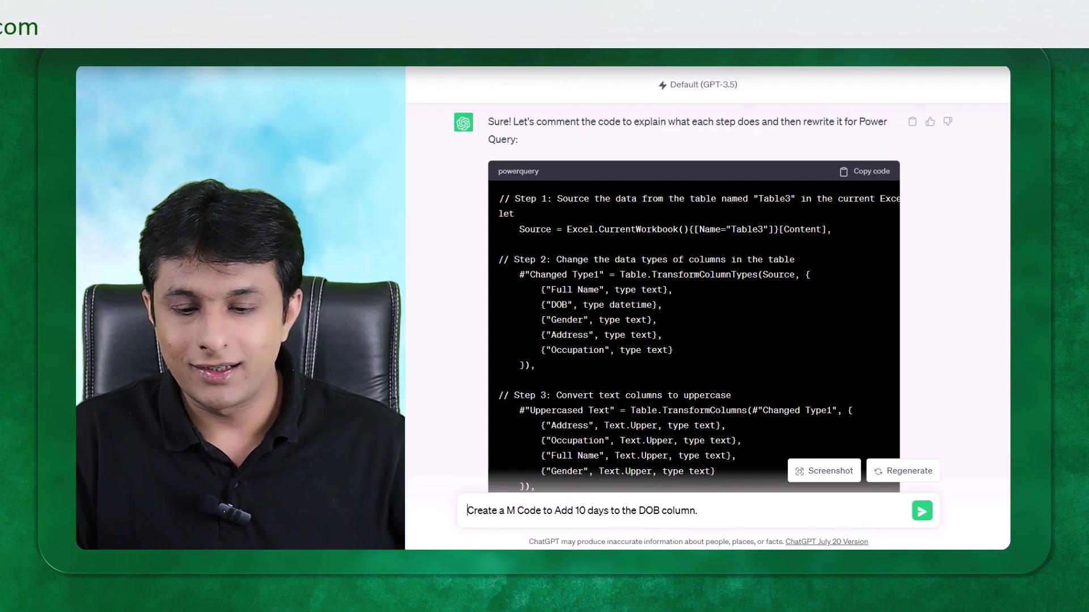
pyautogui.press('End')
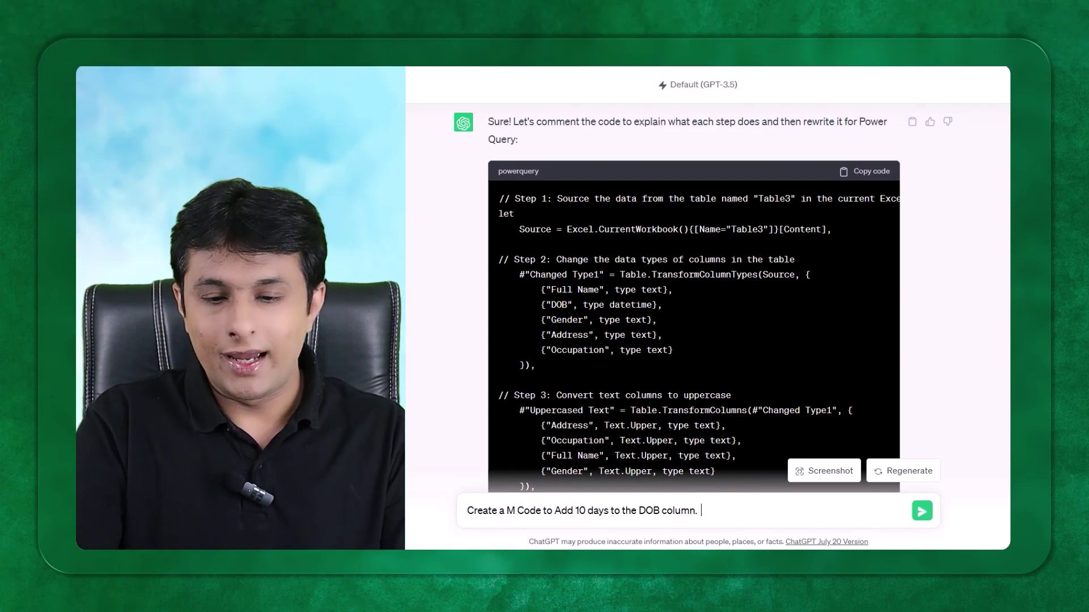
pyautogui.write('and also fin')
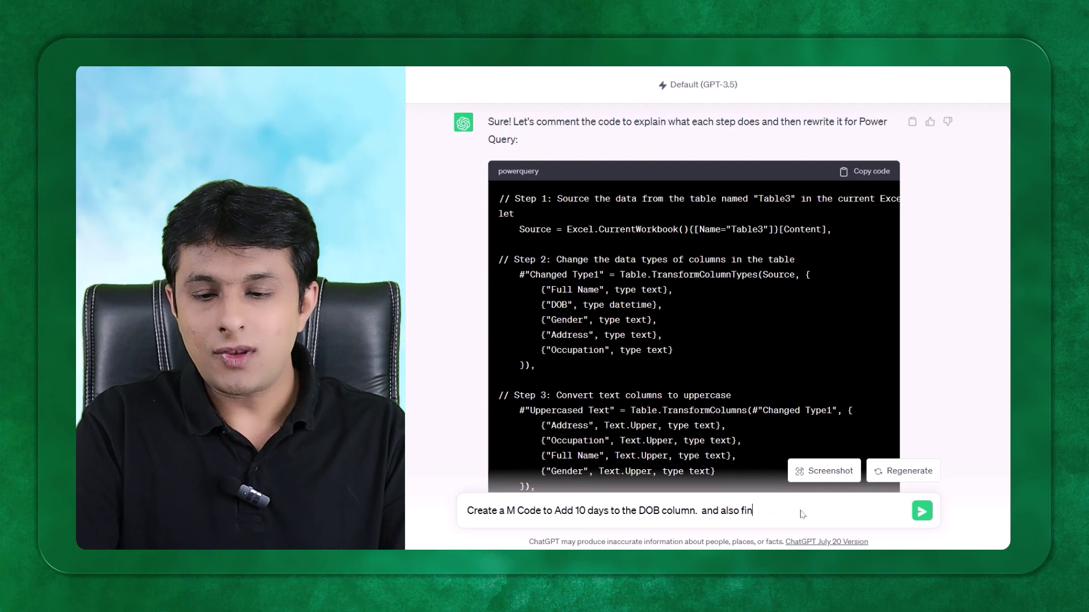
pyautogui.write('d their age and append the cod')
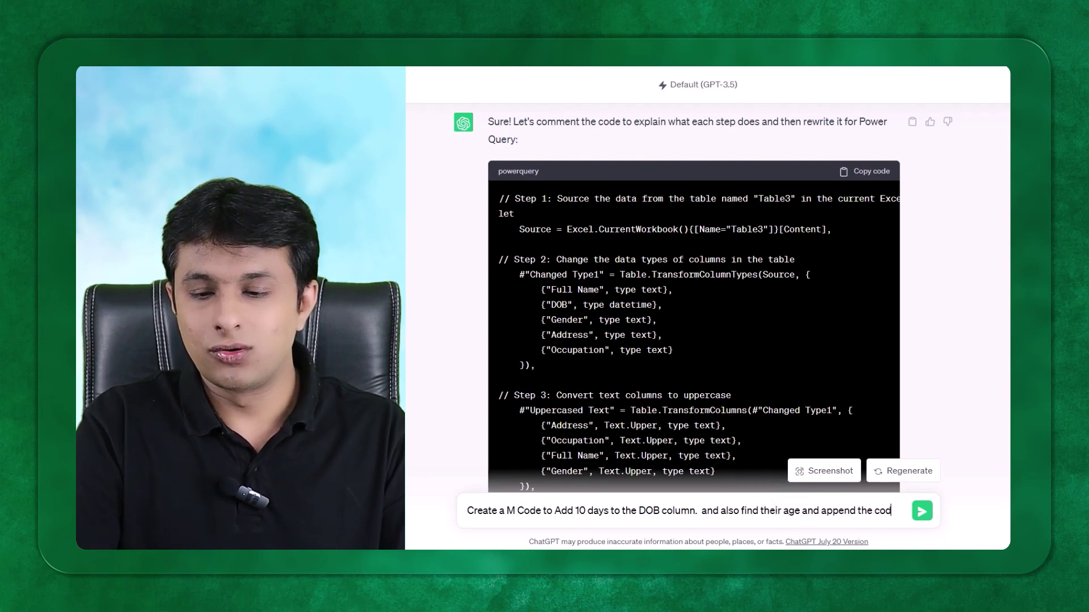
pyautogui.write('e to b')
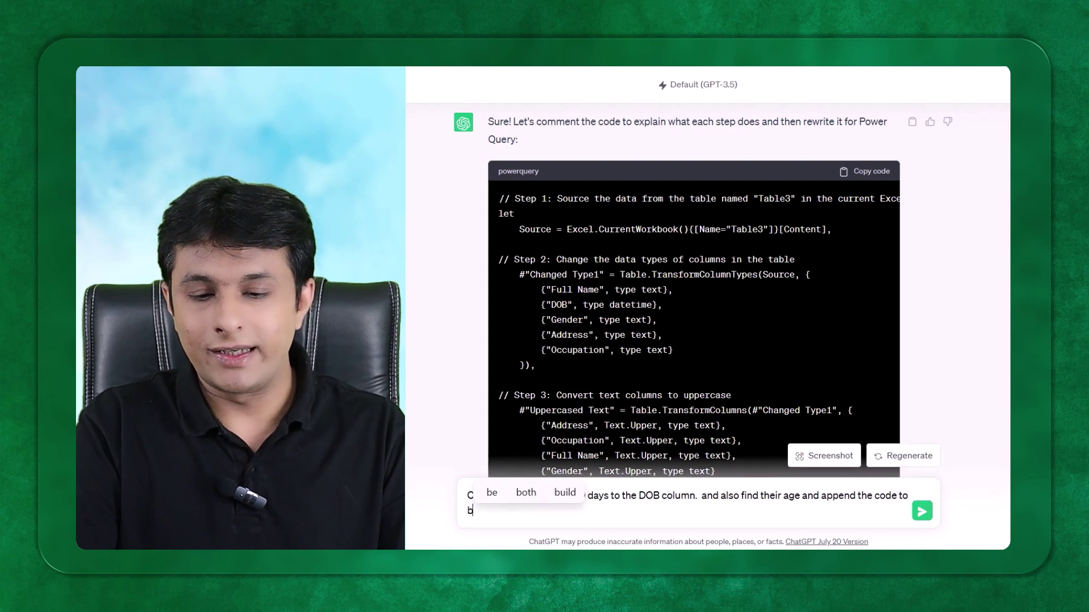
pyautogui.write('he abov')
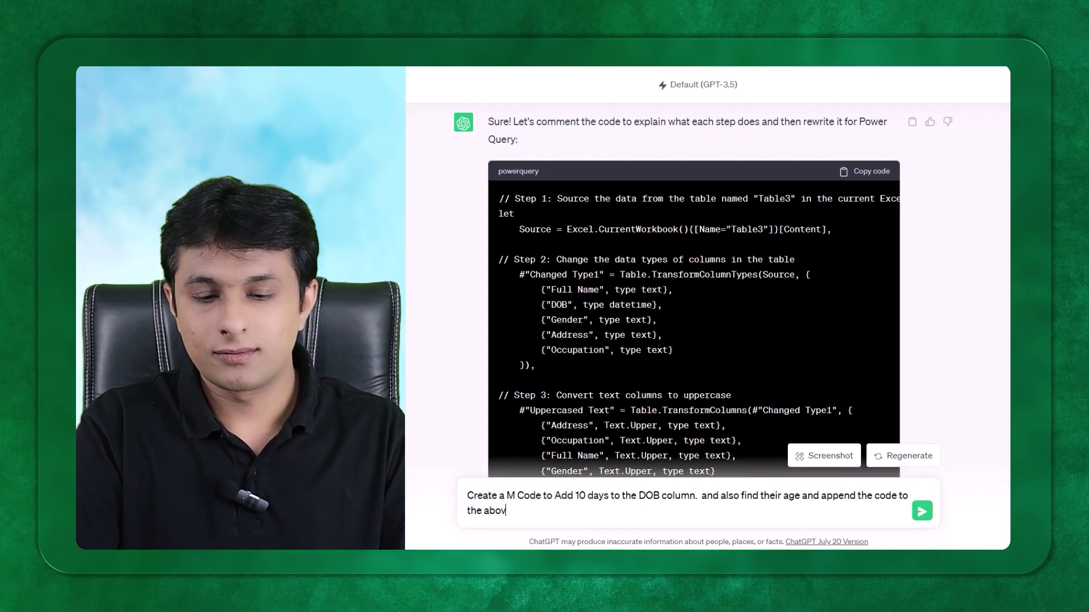
pyautogui.write('e codd')
pyautogui.press('BackSpace')
pyautogui.write('e')
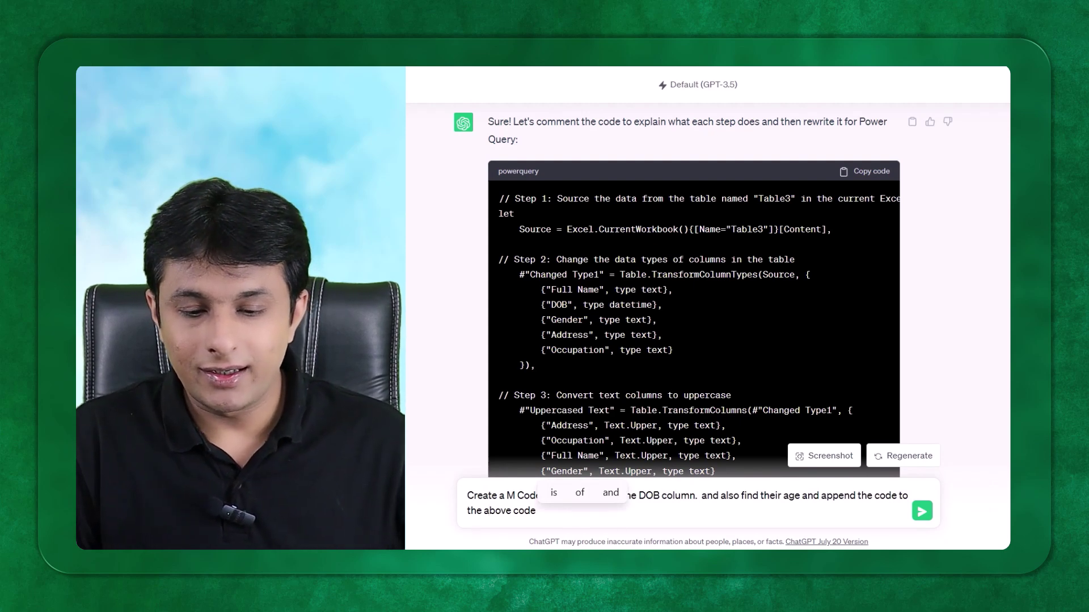
# Send the 10-days-and-age request to ChatGPT and scroll to its reply
pyautogui.moveTo(537, 510); pyautogui.dragTo(465, 479)
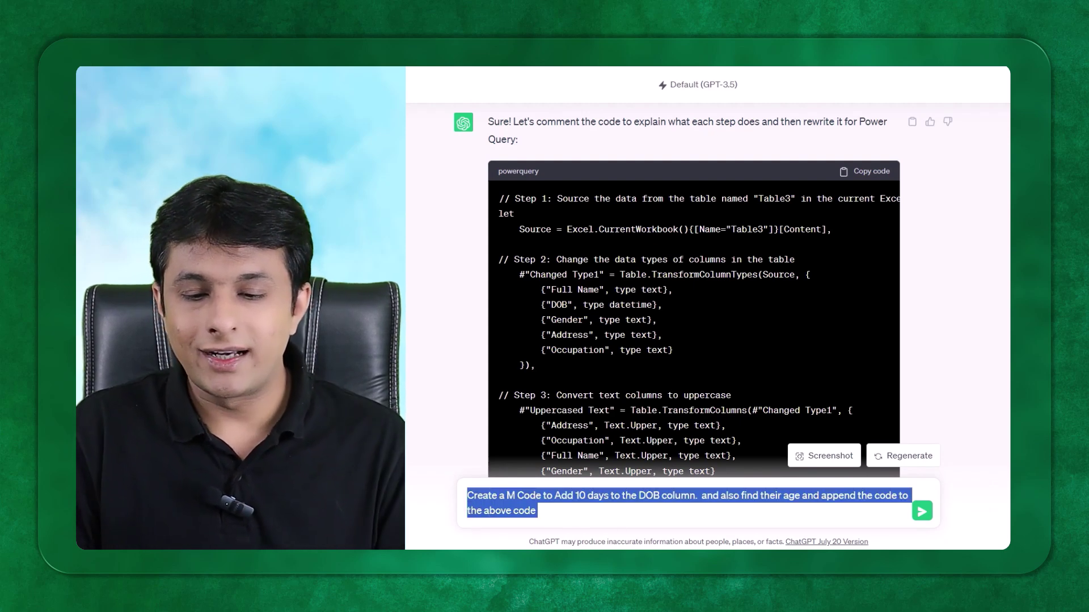
pyautogui.click(538, 510)
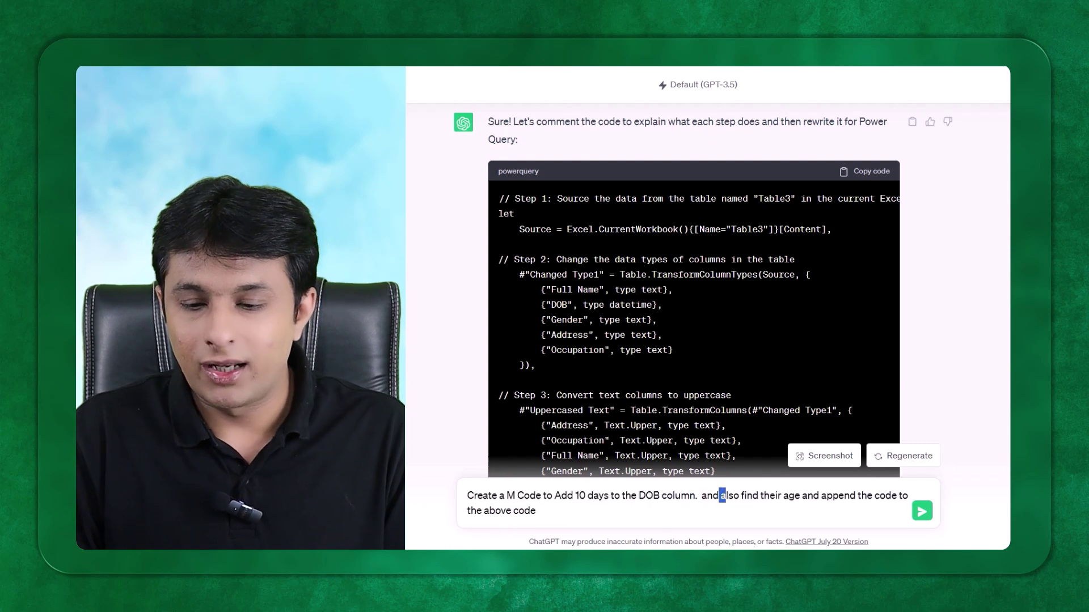
pyautogui.click(537, 510)
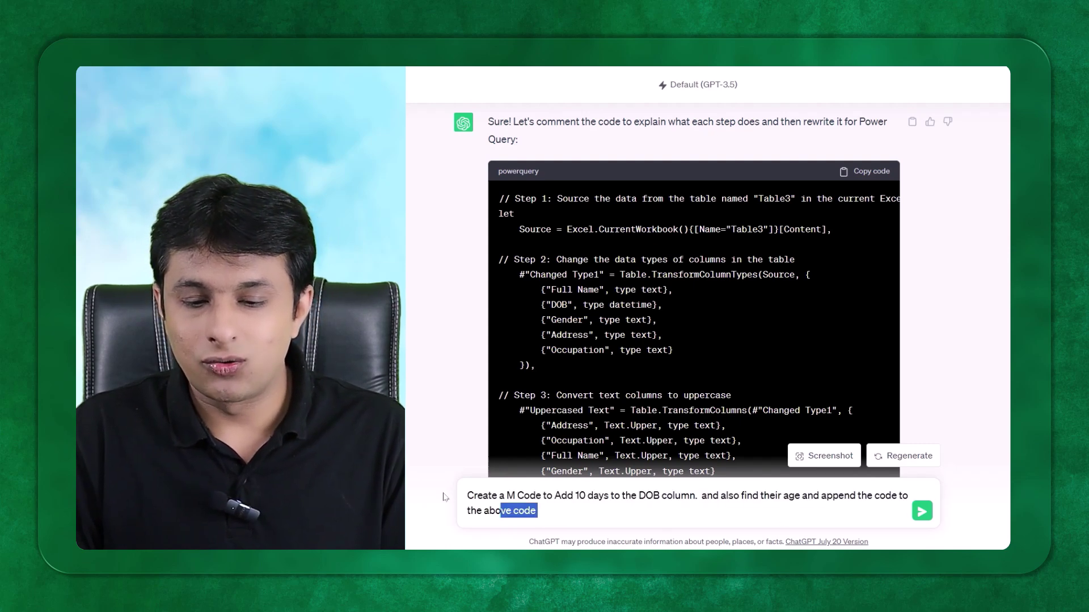
pyautogui.moveTo(445, 497); pyautogui.dragTo(445, 497)
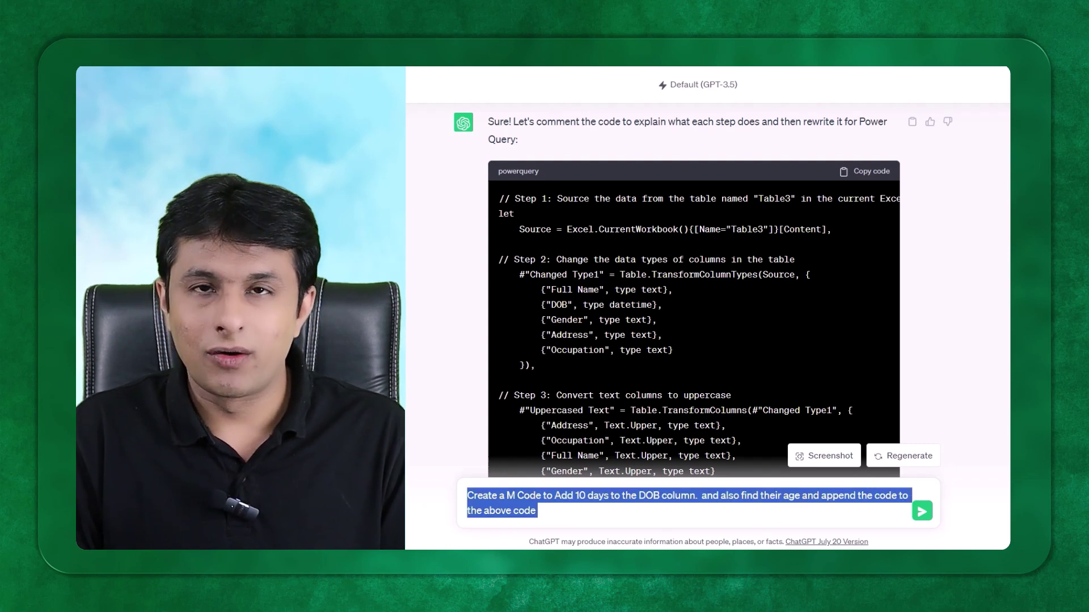
pyautogui.click(922, 518)
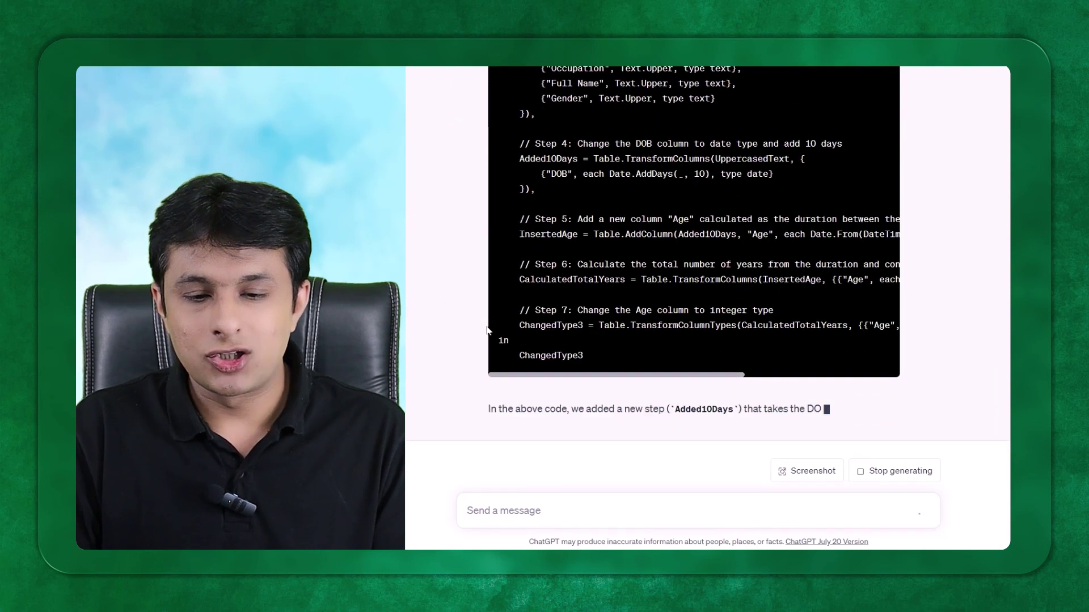
pyautogui.scroll(7, 478, 343)
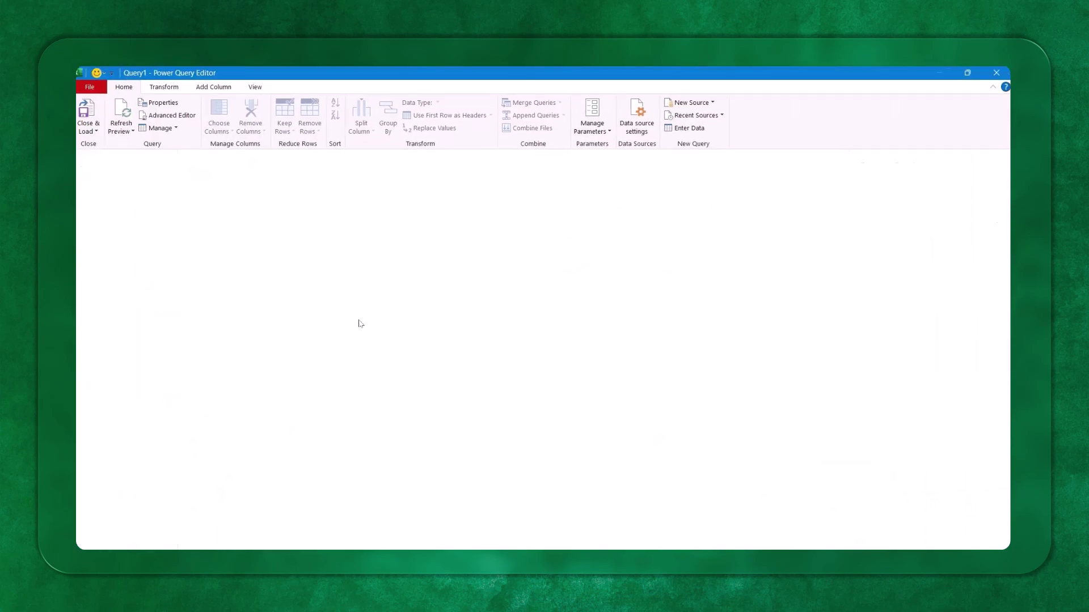
# Replace all of Query1's code in the Advanced Editor with ChatGPT's Added10Days version
pyautogui.click(183, 120)
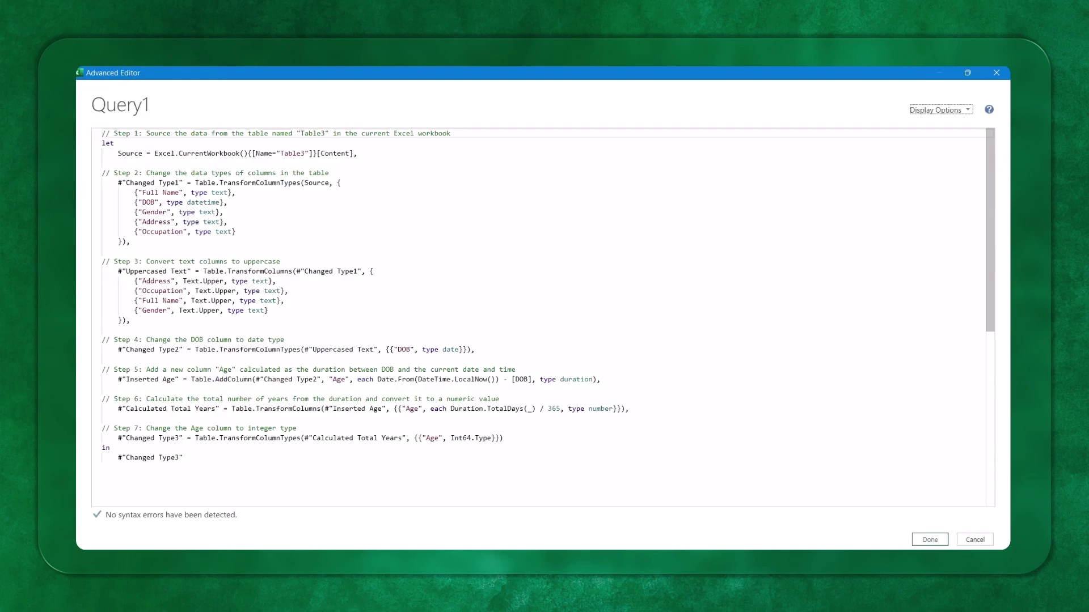
pyautogui.moveTo(187, 460); pyautogui.dragTo(102, 134)
pyautogui.hotkey('ctrl', 'v')
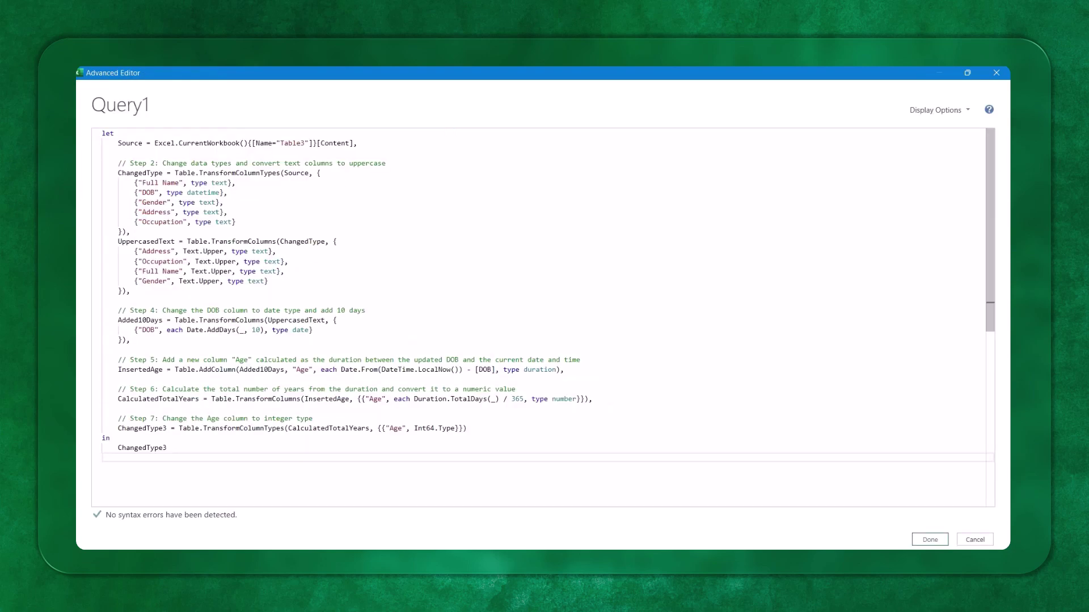
# Apply the new code and inspect the error details in the Age column rows
pyautogui.click(930, 539)
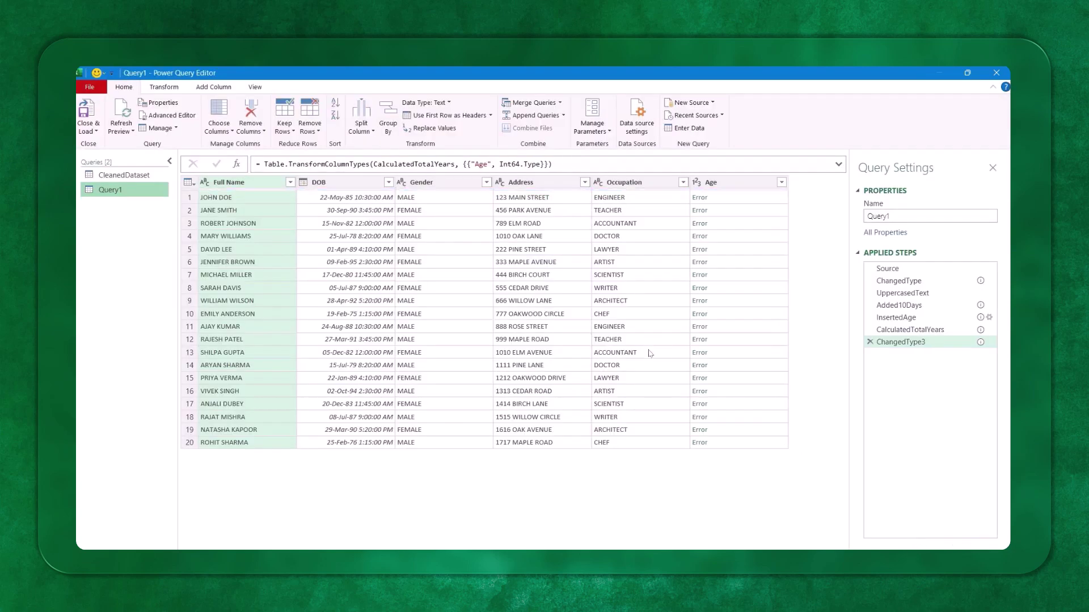
pyautogui.click(737, 198)
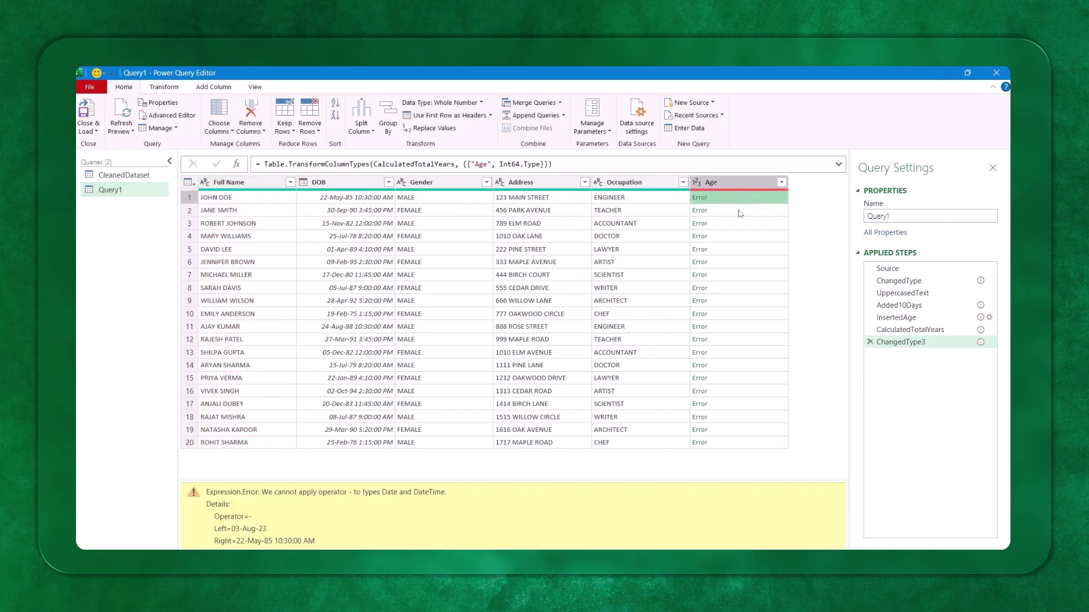
pyautogui.click(739, 211)
pyautogui.click(740, 224)
pyautogui.click(741, 236)
pyautogui.click(740, 249)
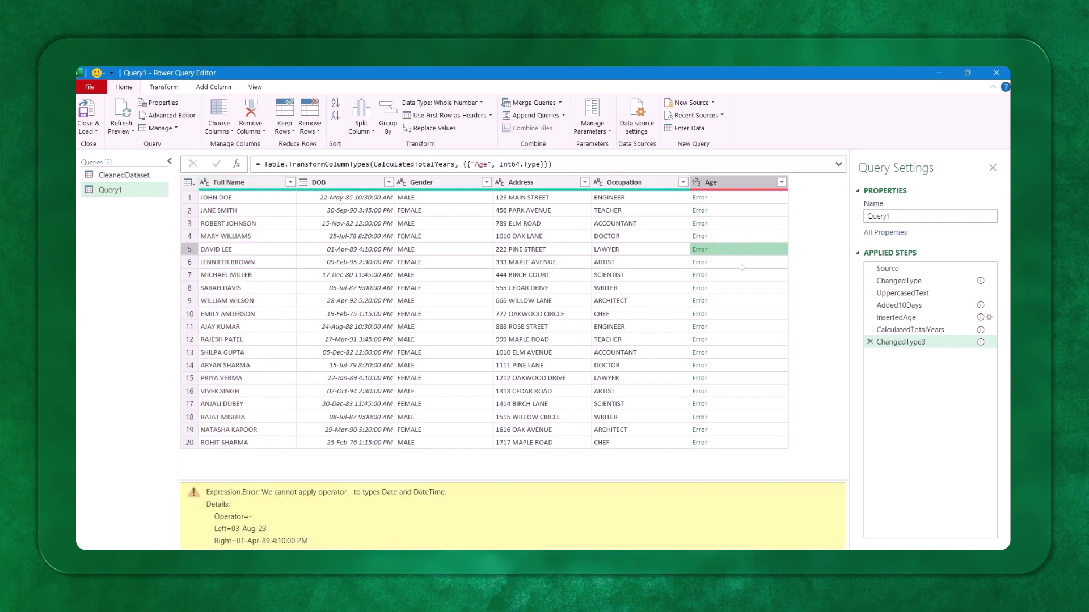
pyautogui.click(741, 264)
pyautogui.click(754, 326)
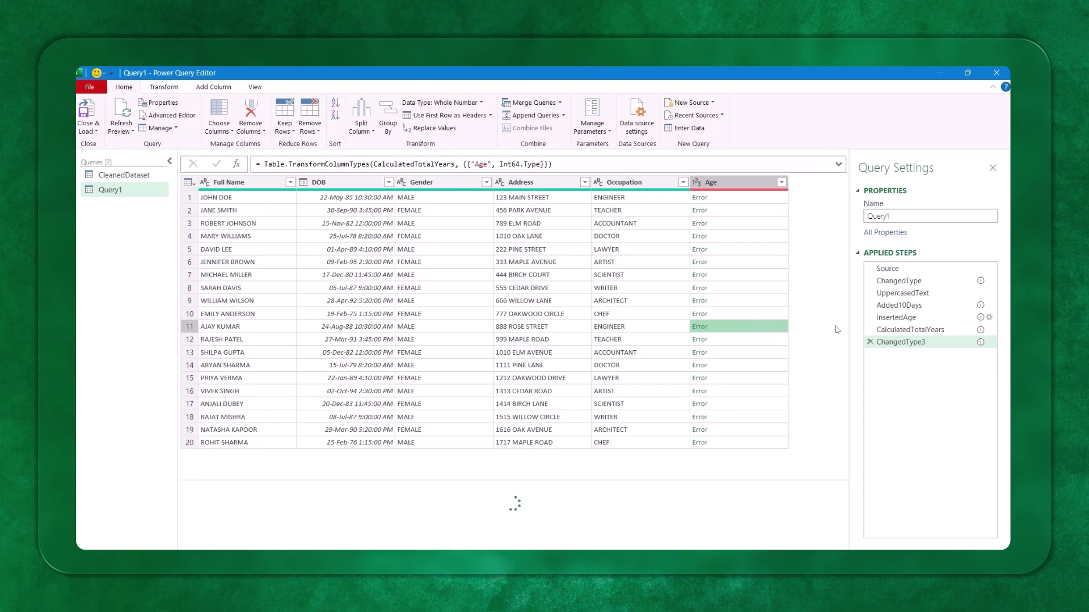
# Compare DOB dates before and after the Added10Days step, then Close & Load Query1
pyautogui.click(903, 332)
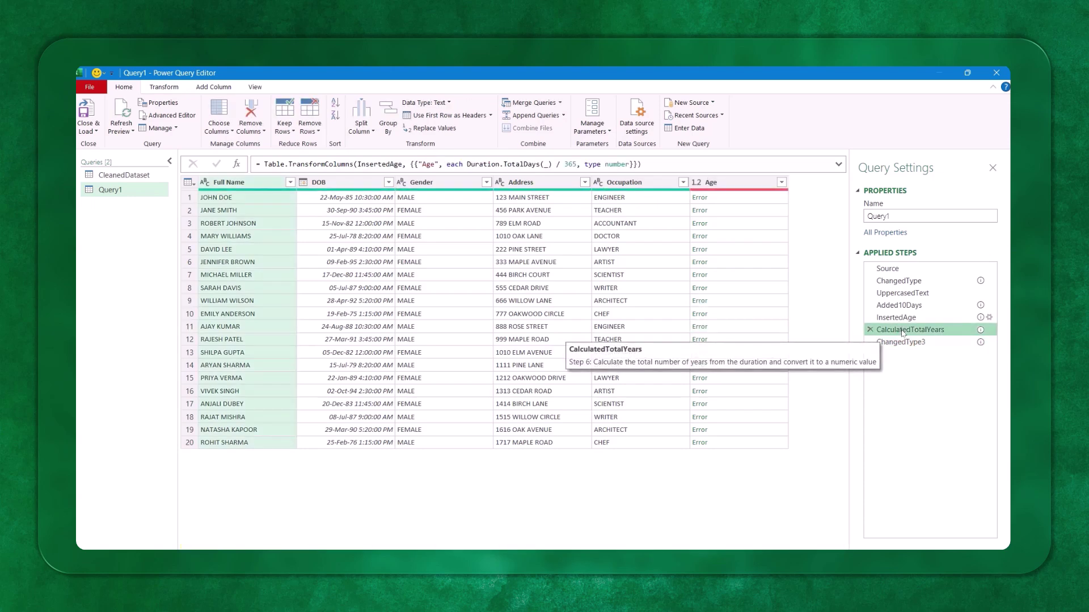
pyautogui.click(905, 317)
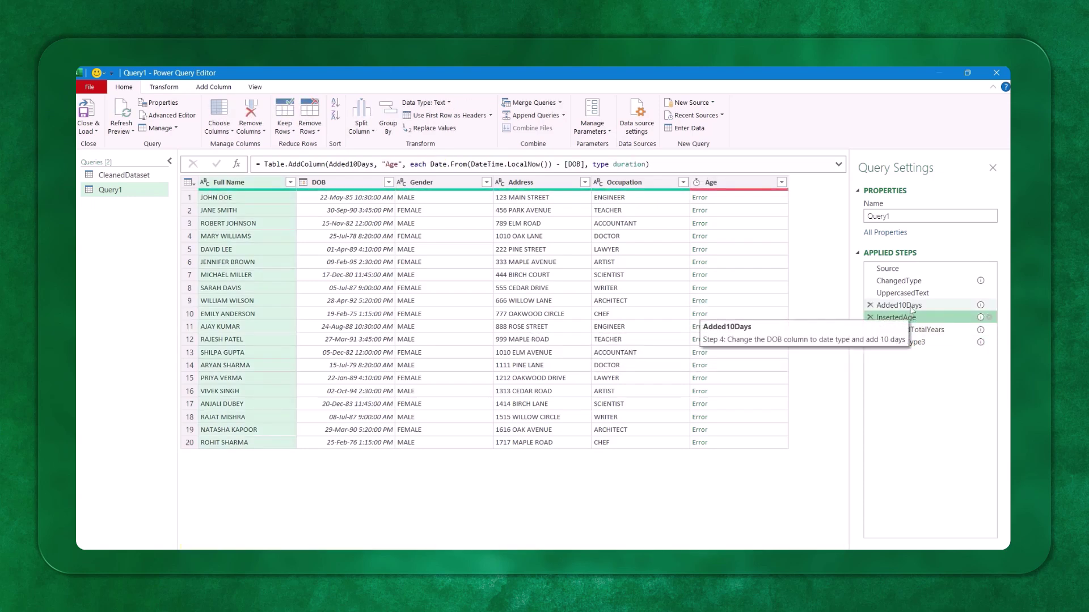
pyautogui.click(911, 306)
pyautogui.click(907, 294)
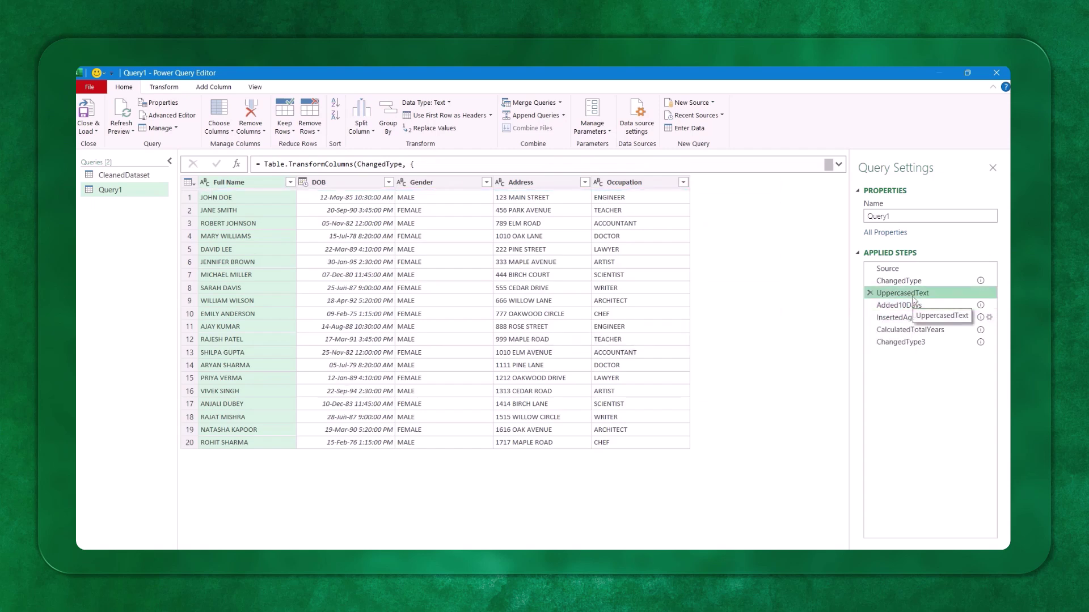
pyautogui.click(915, 306)
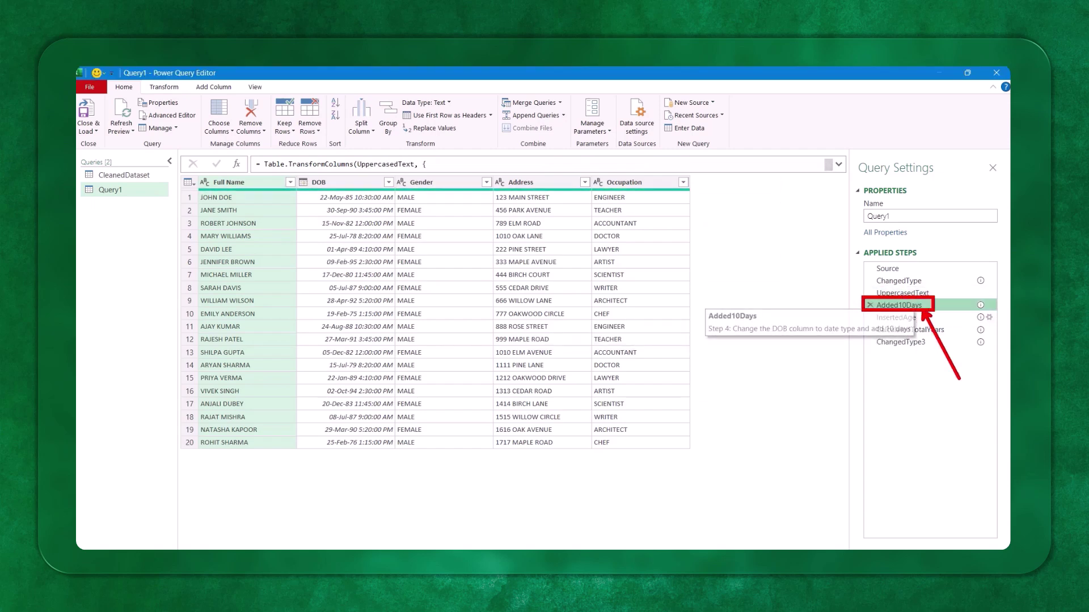
pyautogui.click(907, 293)
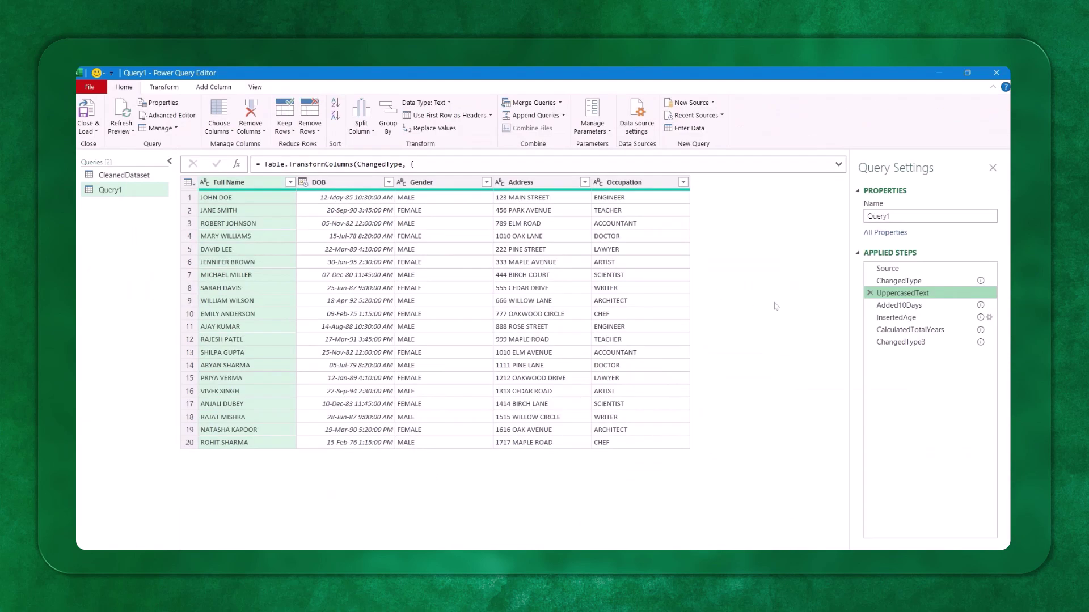
pyautogui.click(902, 306)
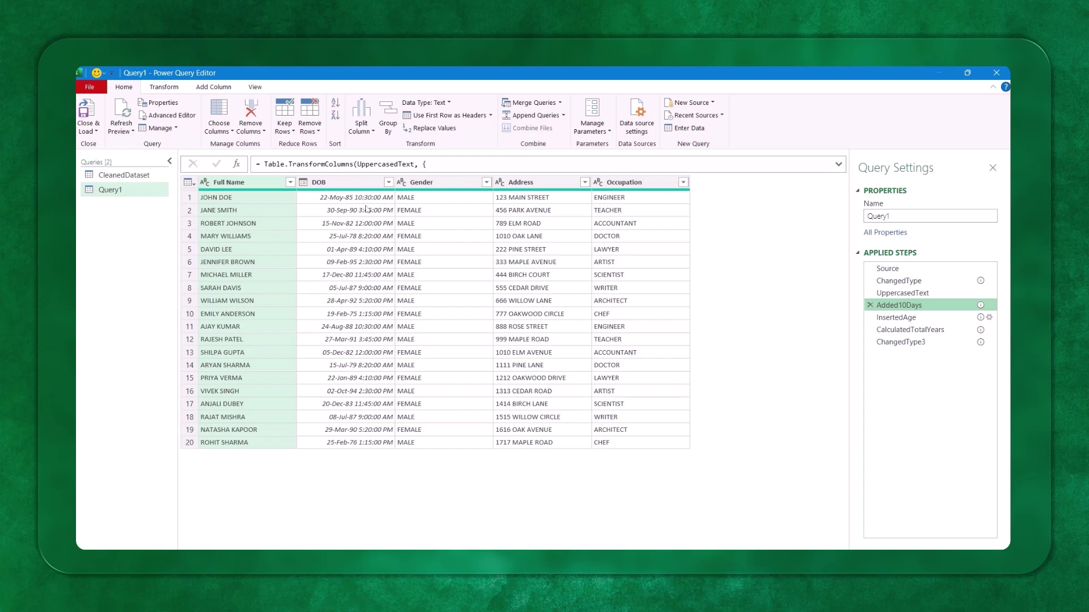
pyautogui.click(921, 341)
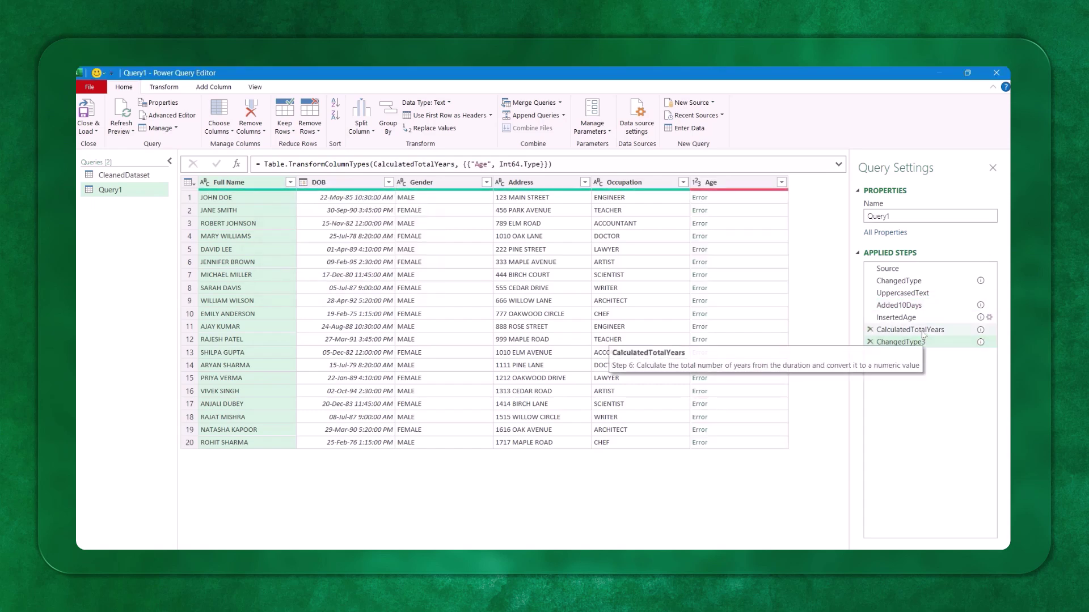
pyautogui.click(924, 331)
pyautogui.click(922, 342)
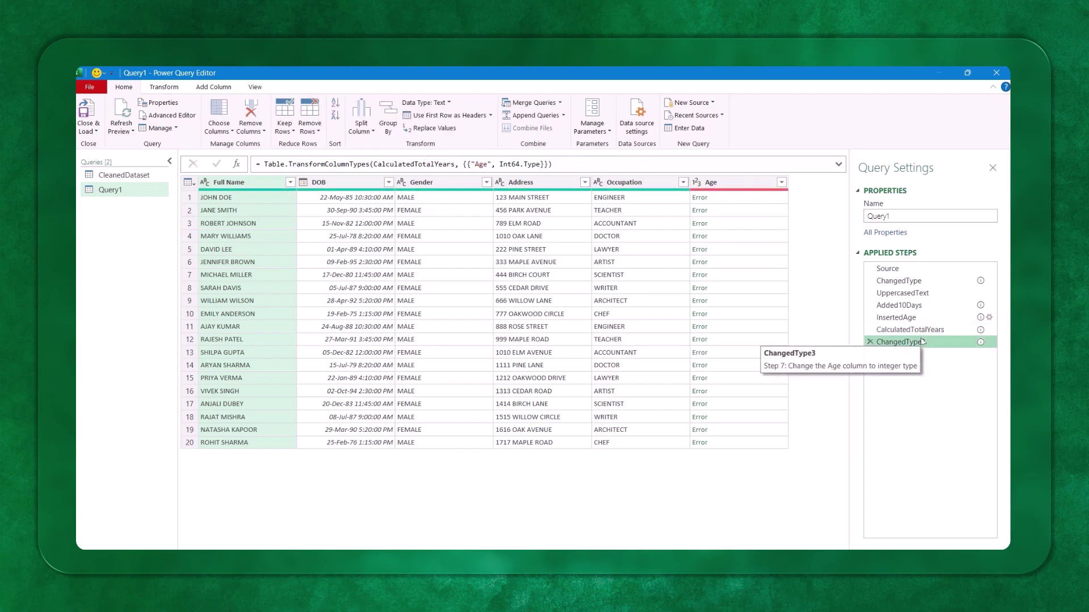
pyautogui.click(89, 131)
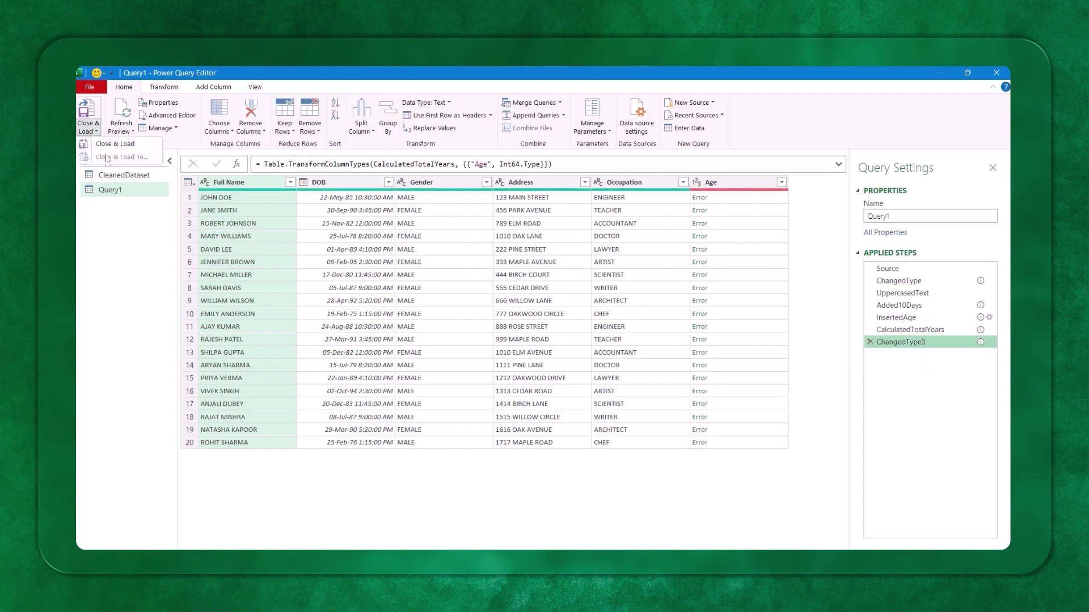
pyautogui.click(108, 145)
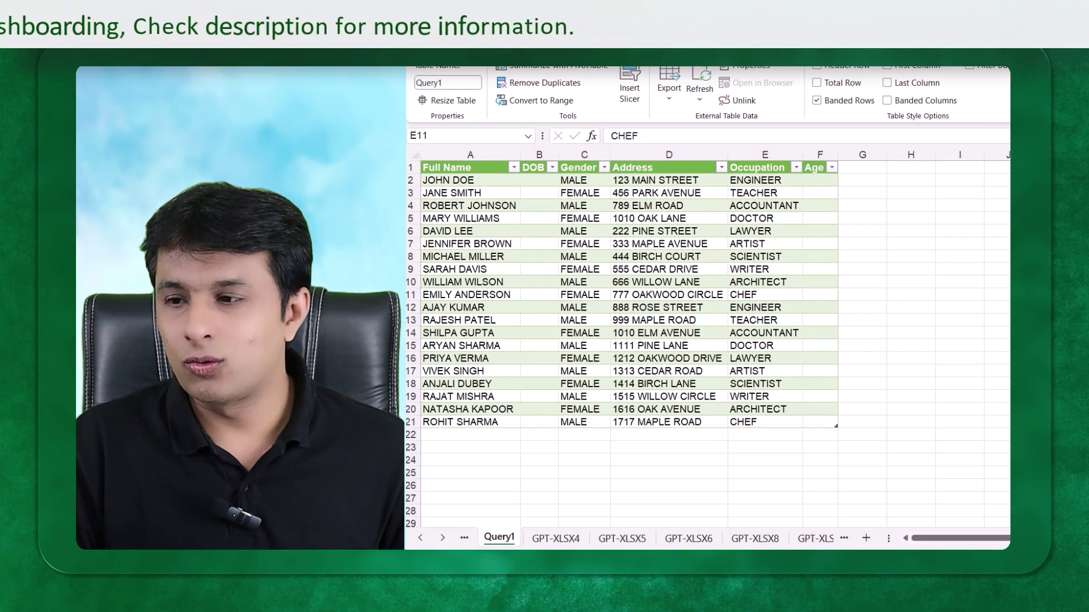
# Paste the count-of-people-by-Gender request into ChatGPT, delete its leading '3.', and add blank lines
pyautogui.click(964, 499)
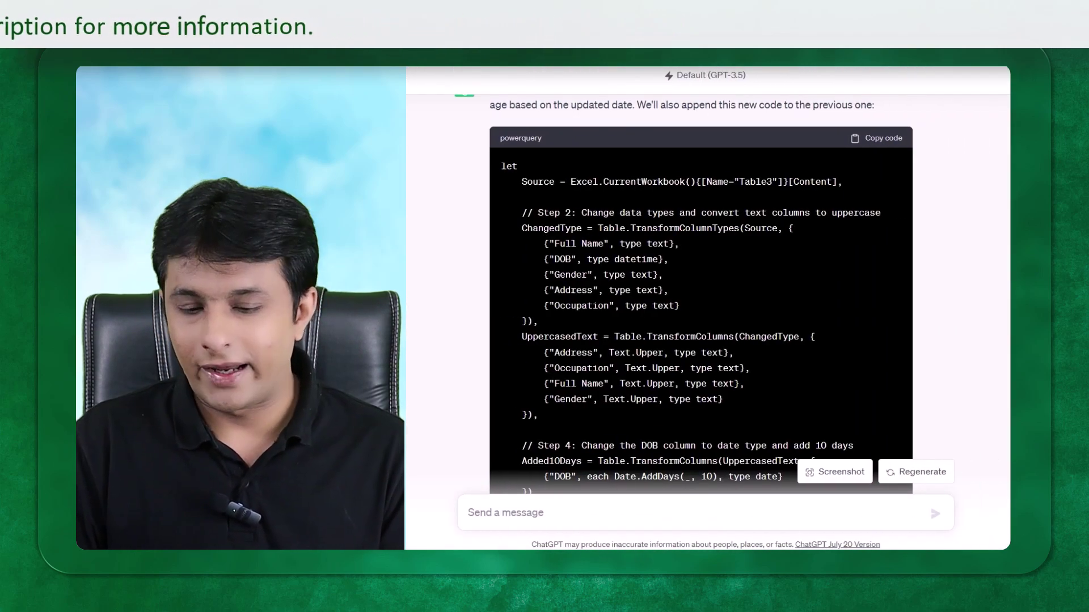
pyautogui.write('3. I want to calculate the count of people by Gender Can you add code and give me back with comments.')
pyautogui.moveTo(569, 481); pyautogui.dragTo(661, 481)
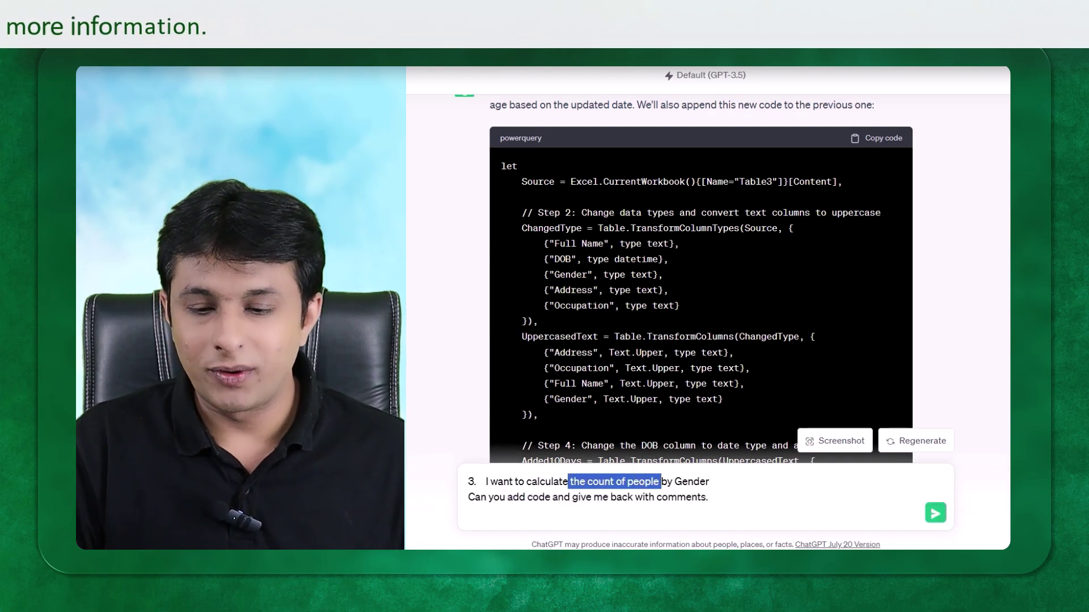
pyautogui.moveTo(492, 497); pyautogui.dragTo(710, 497)
pyautogui.moveTo(485, 481); pyautogui.dragTo(462, 481)
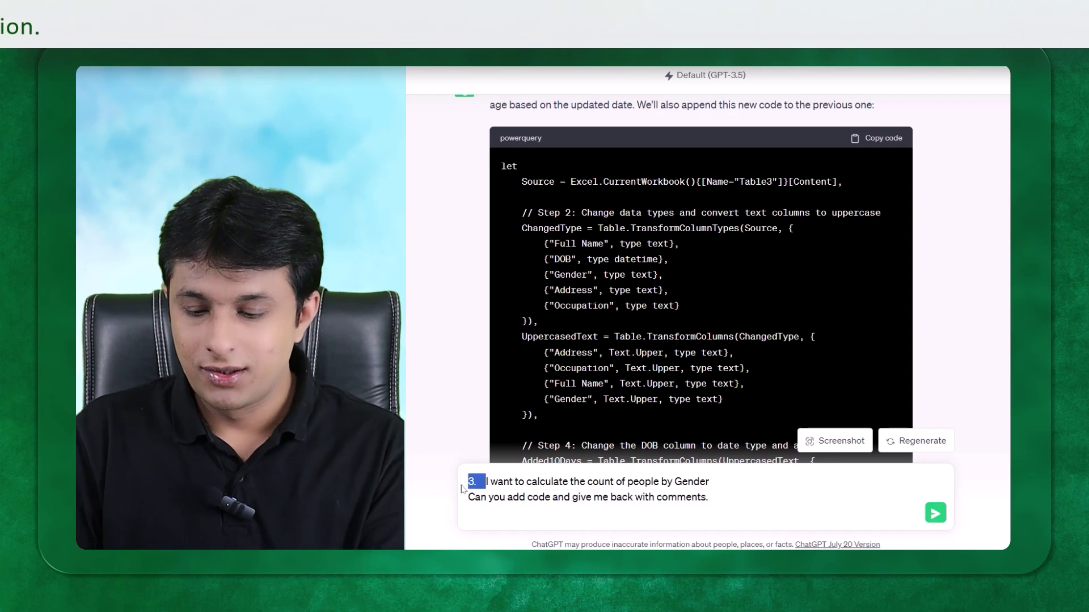
pyautogui.press('BackSpace')
pyautogui.hotkey('shift', 'Return')
pyautogui.hotkey('shift', 'Return')
pyautogui.hotkey('shift', 'Return')
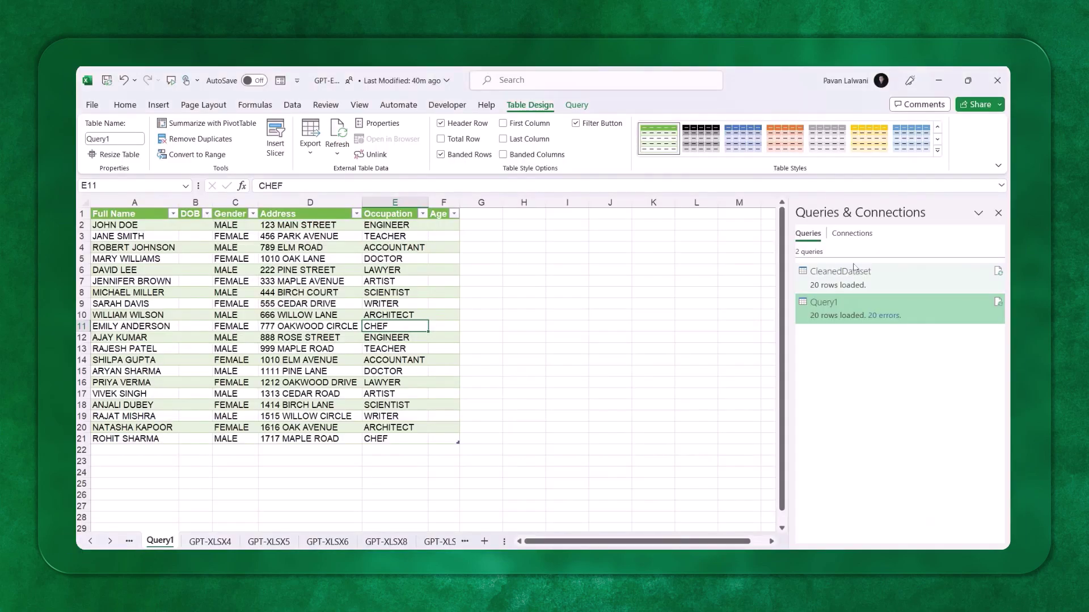
# Open CleanedDataset's M code in the Advanced Editor and select it all for copying
pyautogui.doubleClick(854, 273)
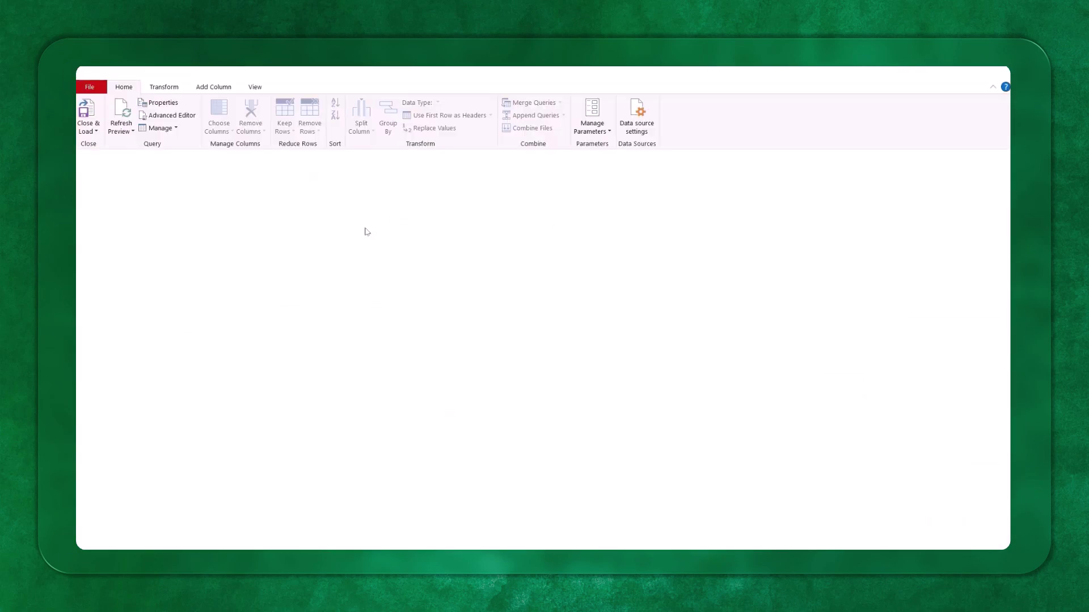
pyautogui.click(169, 116)
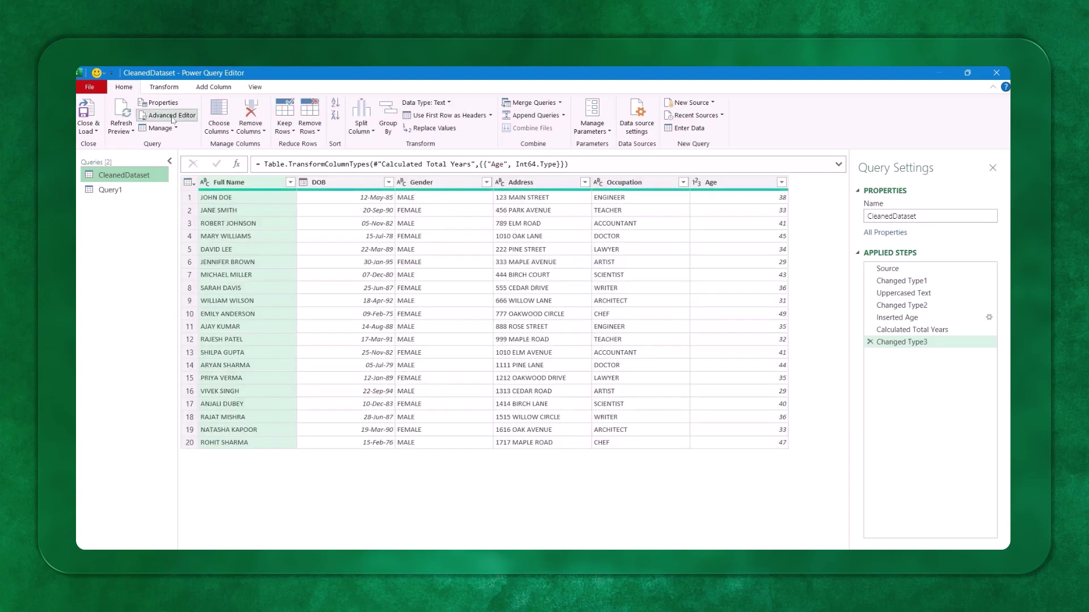
pyautogui.hotkey('ctrl', 'a')
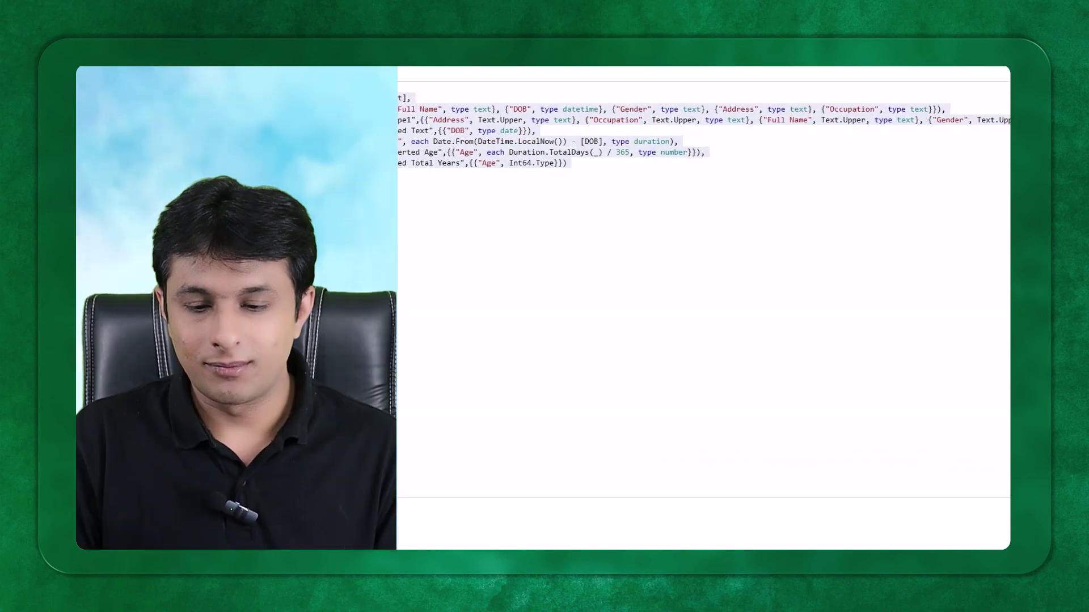
# Send the gender request with CleanedDataset's code and 'Add the comments as well' to ChatGPT
pyautogui.hotkey('ctrl', 'v')
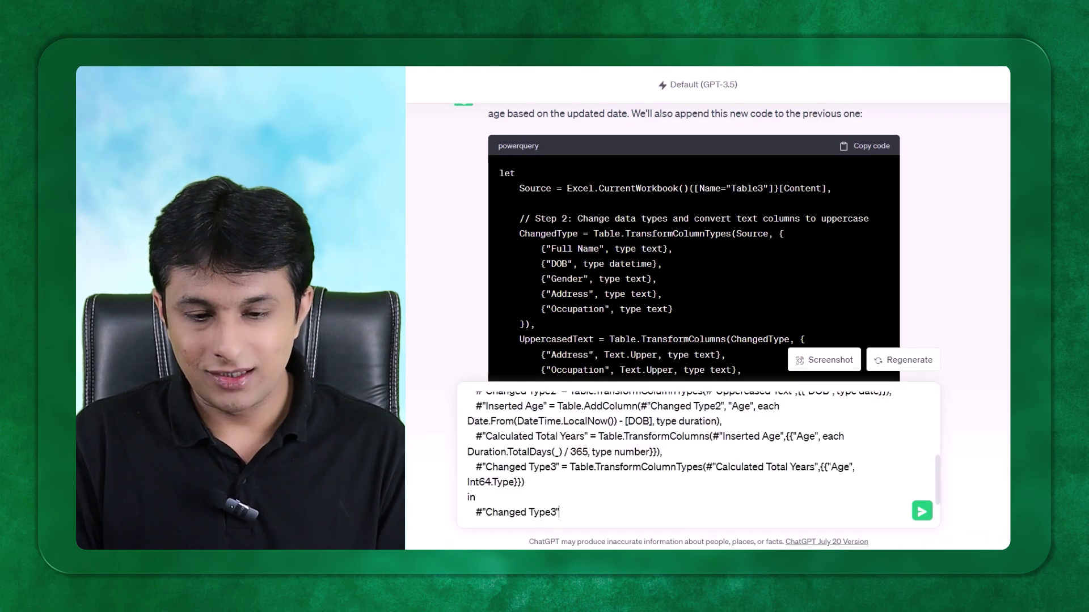
pyautogui.click(703, 415)
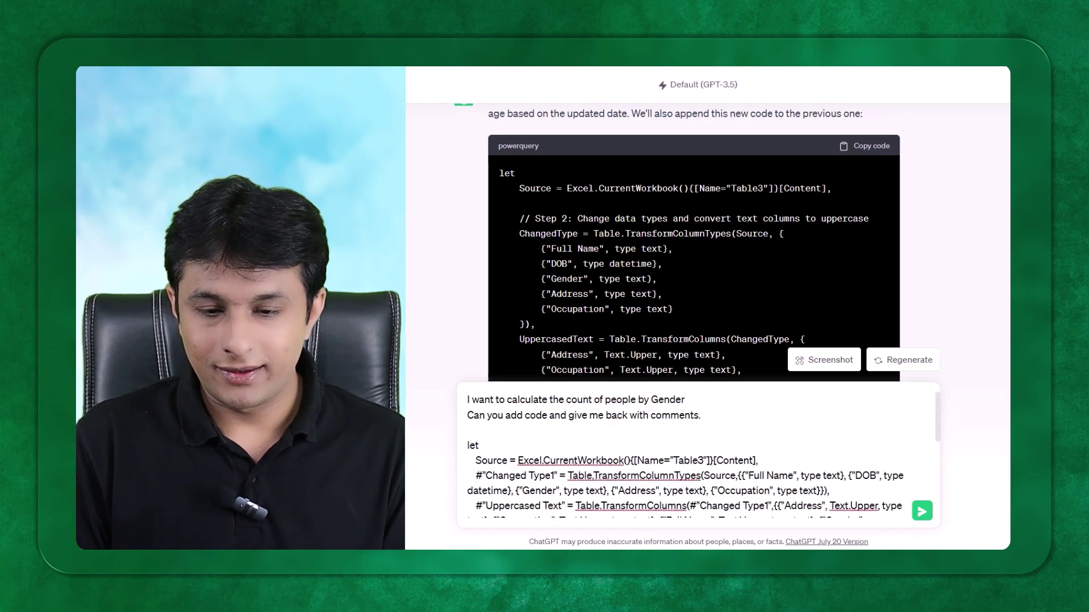
pyautogui.hotkey('shift', 'Return')
pyautogui.hotkey('shift', 'Return')
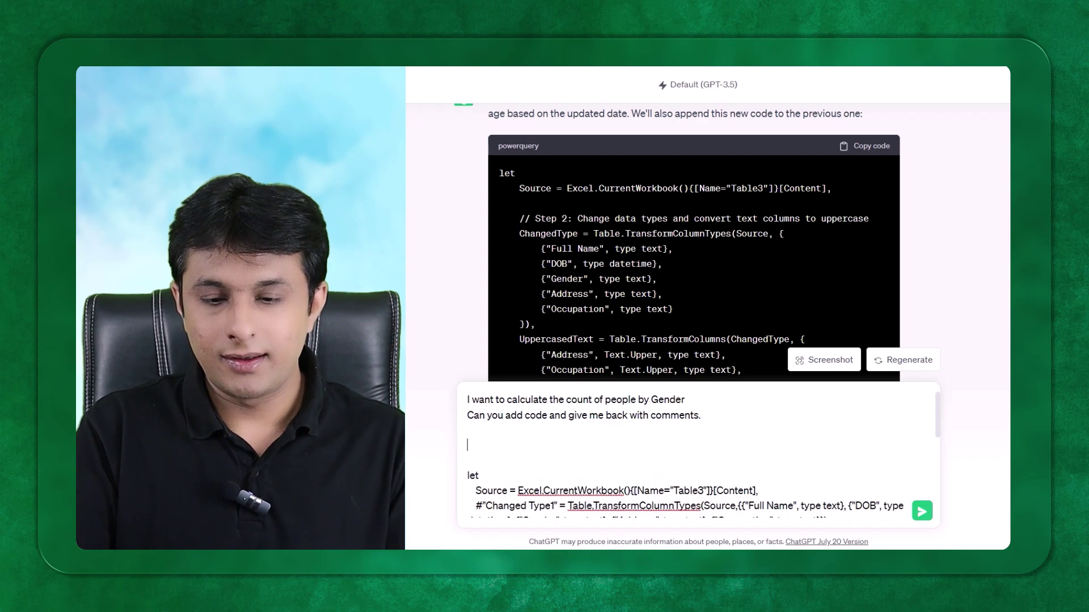
pyautogui.write('Add the comments as wele')
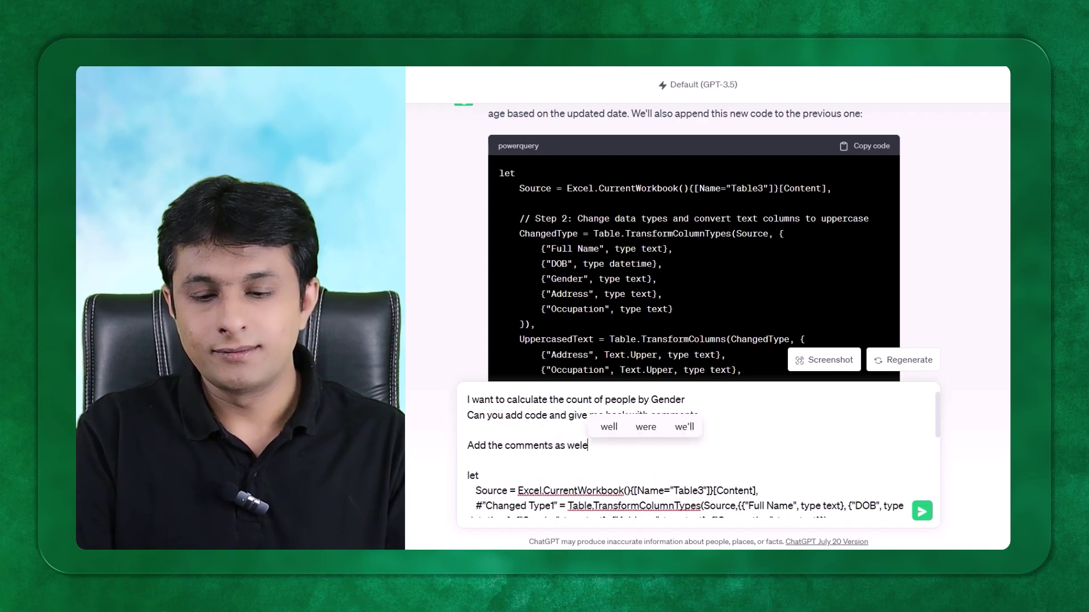
pyautogui.press('BackSpace')
pyautogui.write('ll')
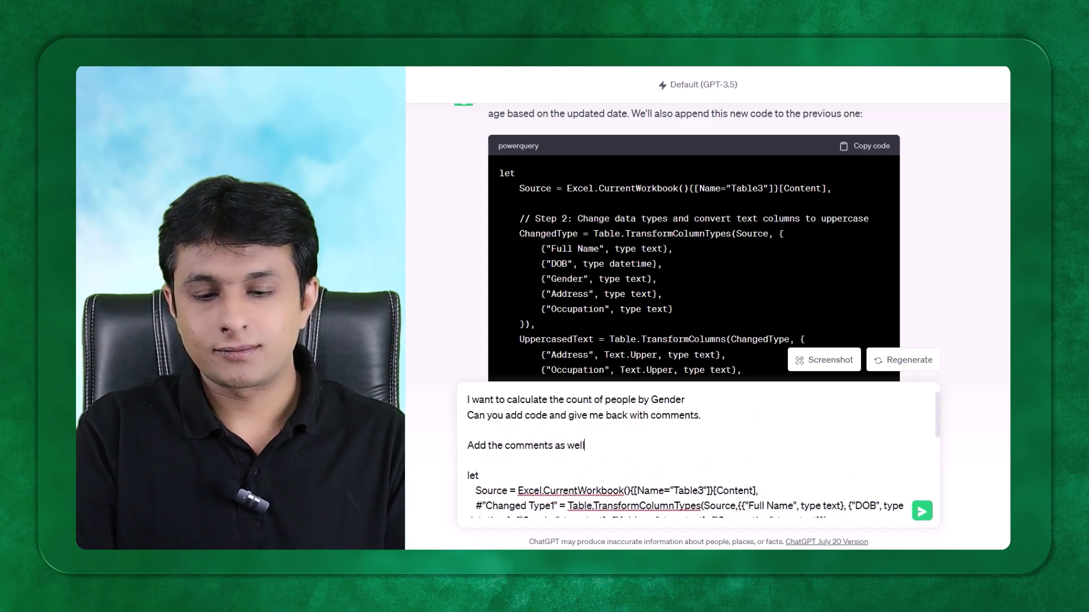
pyautogui.press('Return')
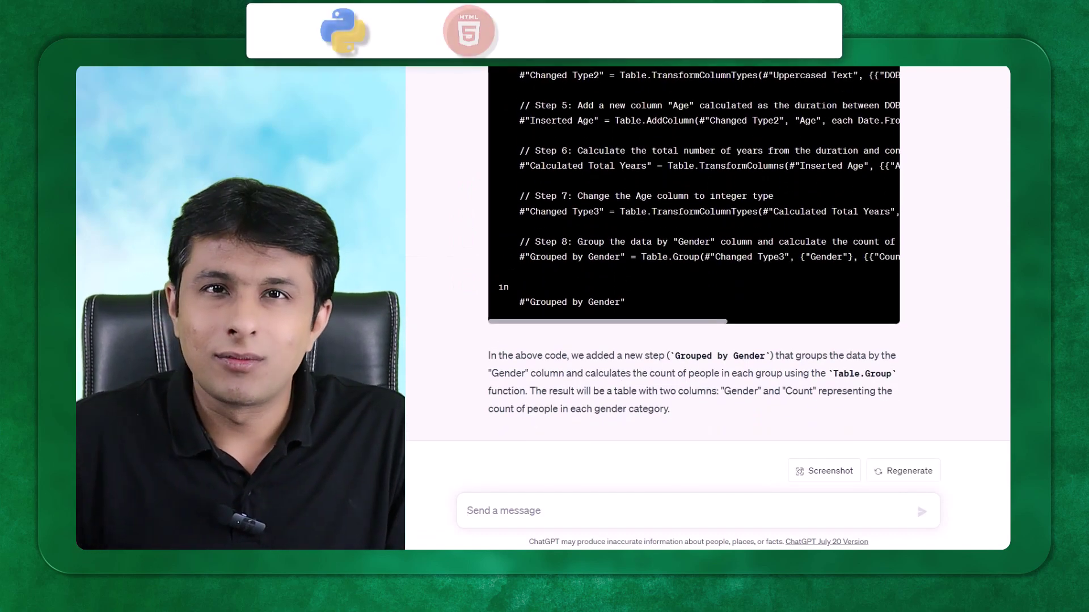
pyautogui.scroll(10, 590, 337)
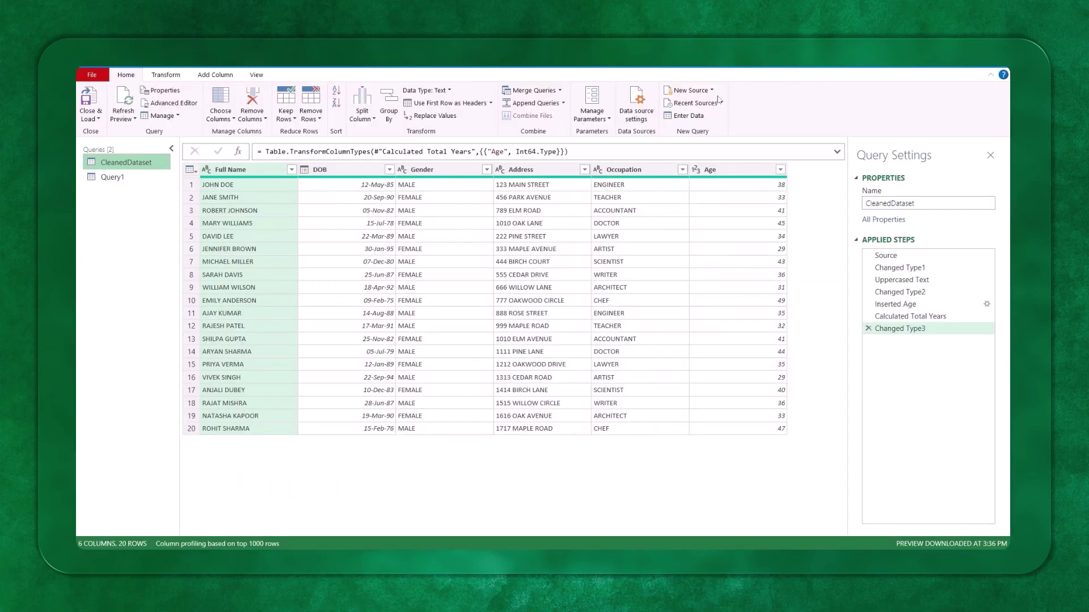
# Create blank Query2 and replace its code with ChatGPT's Grouped by Gender code
pyautogui.click(715, 95)
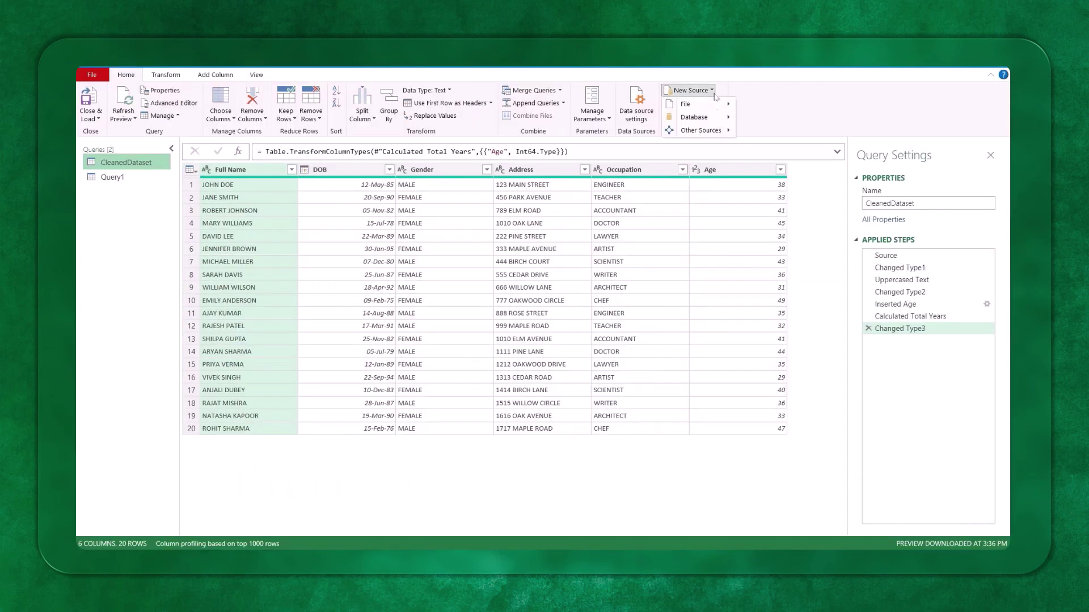
pyautogui.moveTo(716, 133)
pyautogui.click(772, 254)
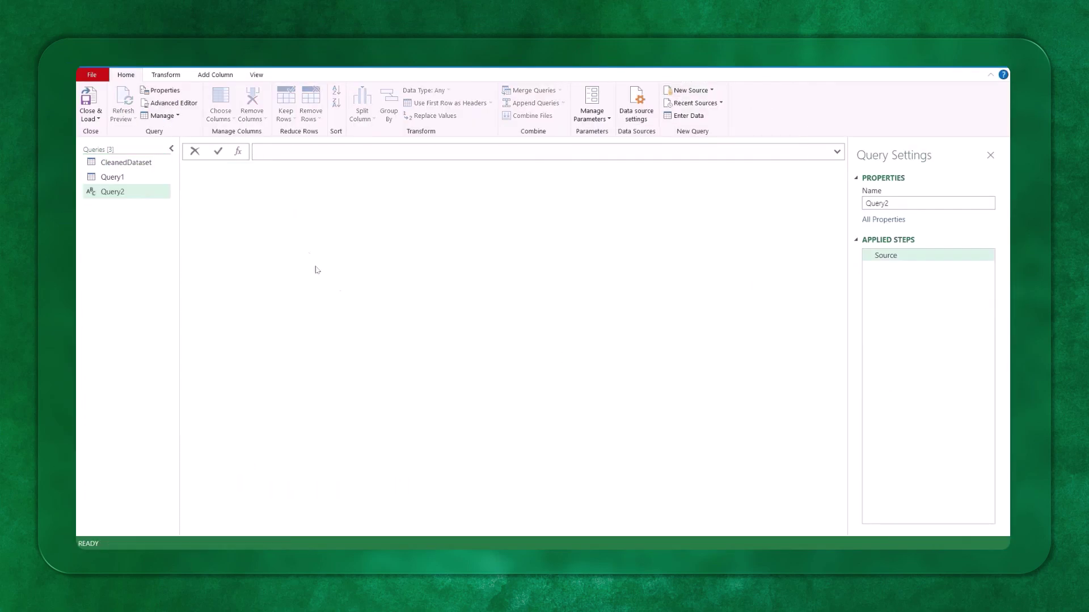
pyautogui.click(173, 104)
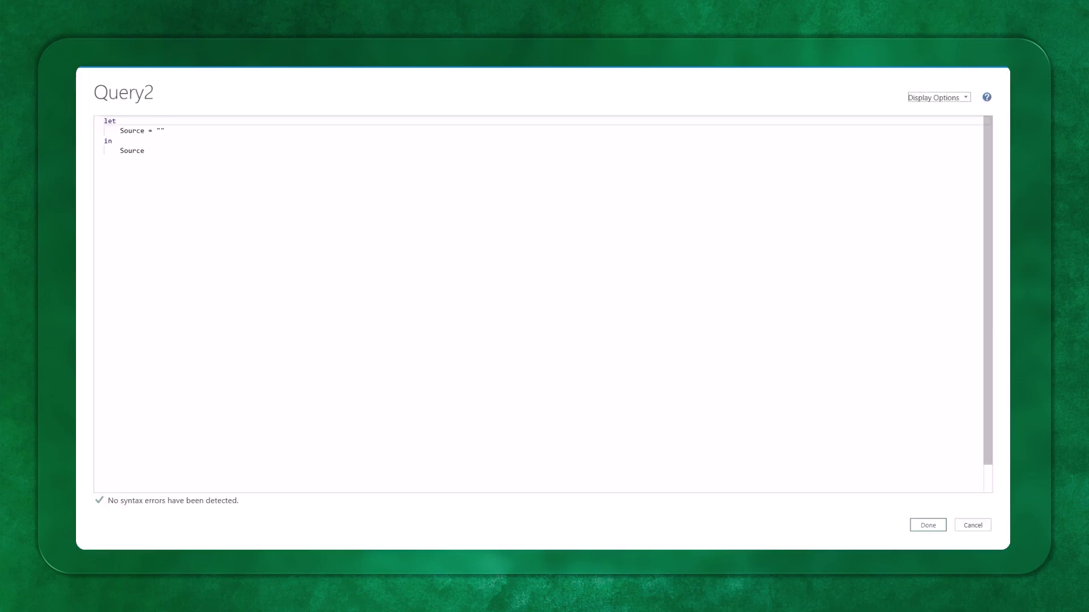
pyautogui.hotkey('ctrl', 'a')
pyautogui.hotkey('ctrl', 'v')
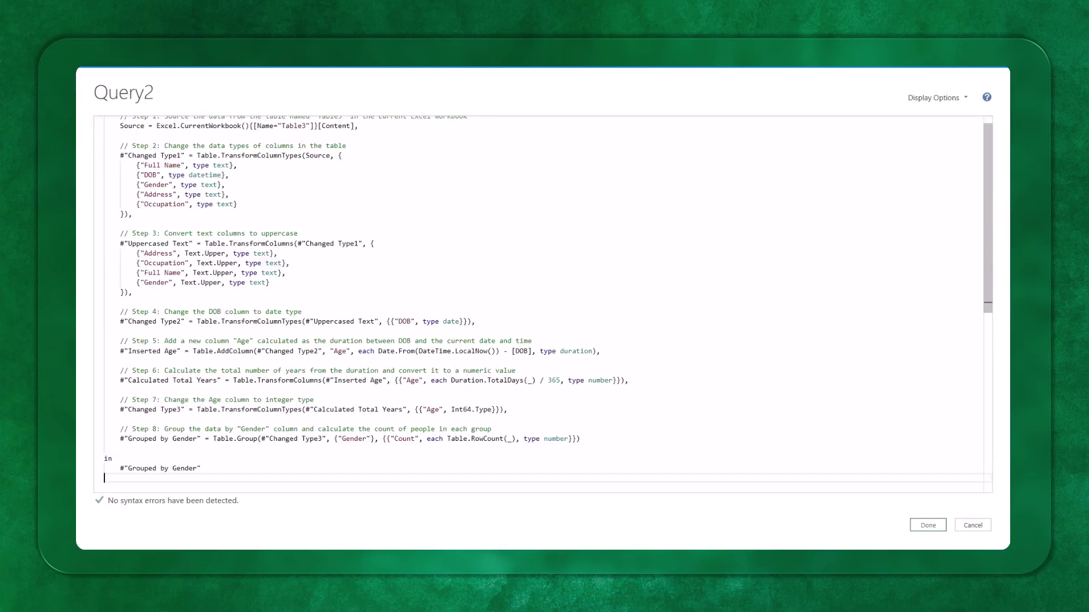
pyautogui.click(928, 525)
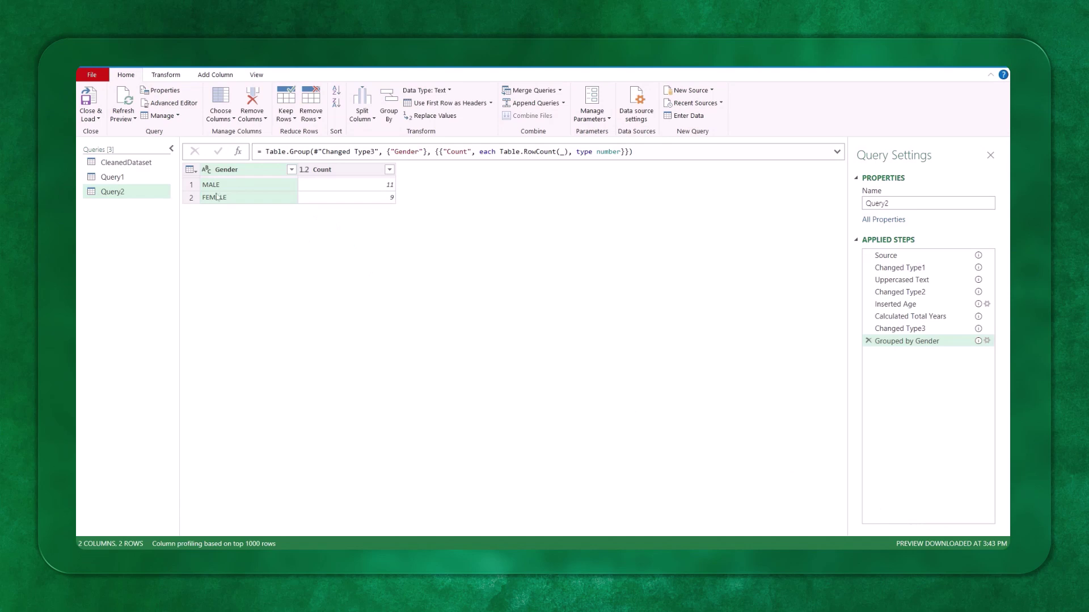
# Check Query2's Gender counts: MALE 11 and FEMALE 9
pyautogui.click(242, 184)
pyautogui.click(328, 186)
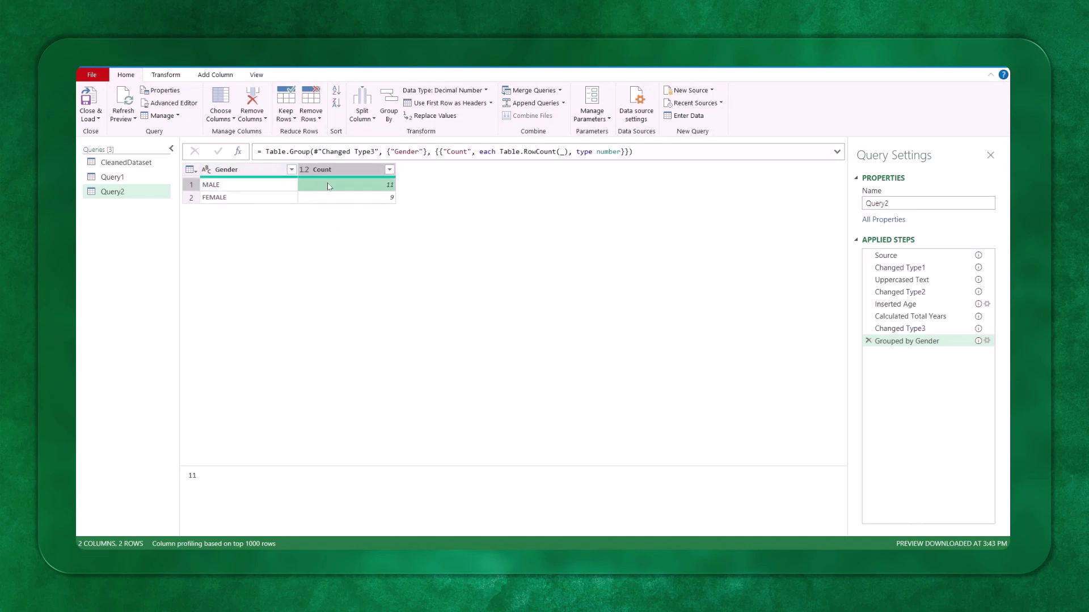
pyautogui.click(262, 197)
pyautogui.click(348, 200)
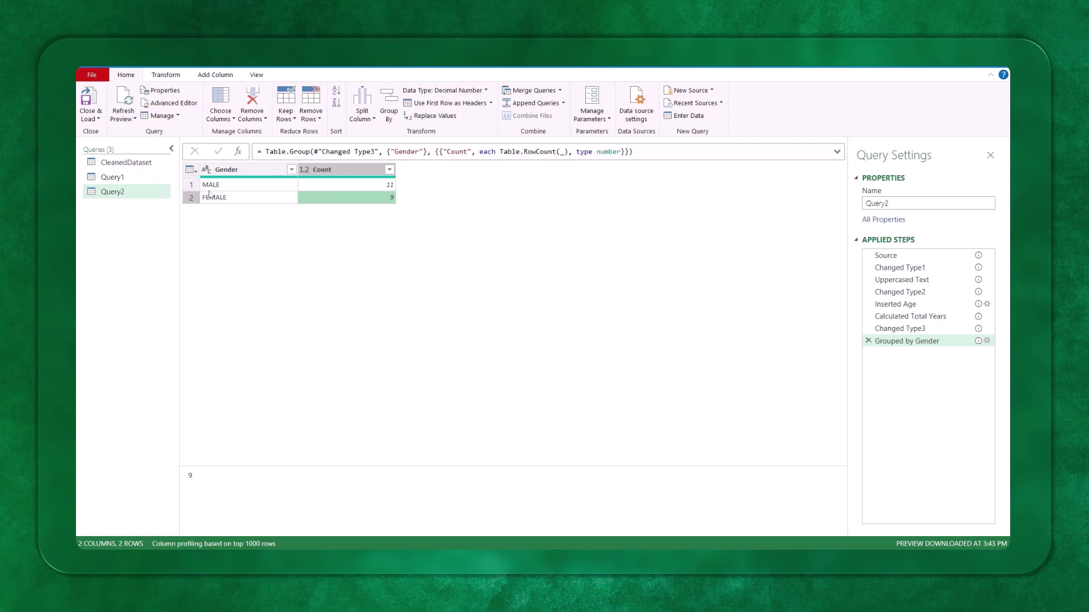
pyautogui.click(149, 163)
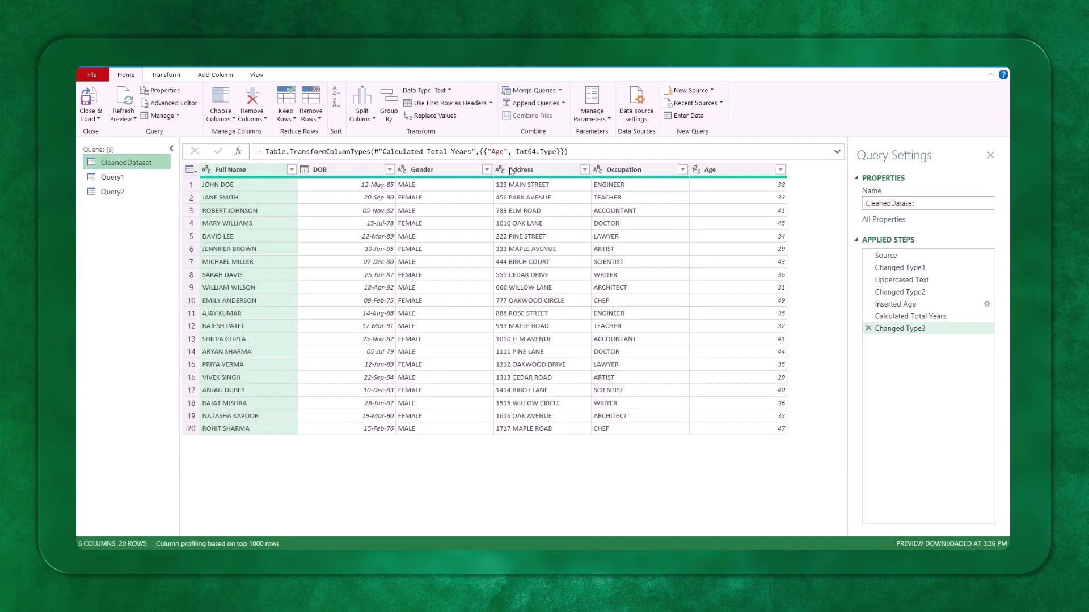
# Filter CleanedDataset's Gender column to FEMALE only, confirming 9 rows, then return to Query2
pyautogui.click(487, 170)
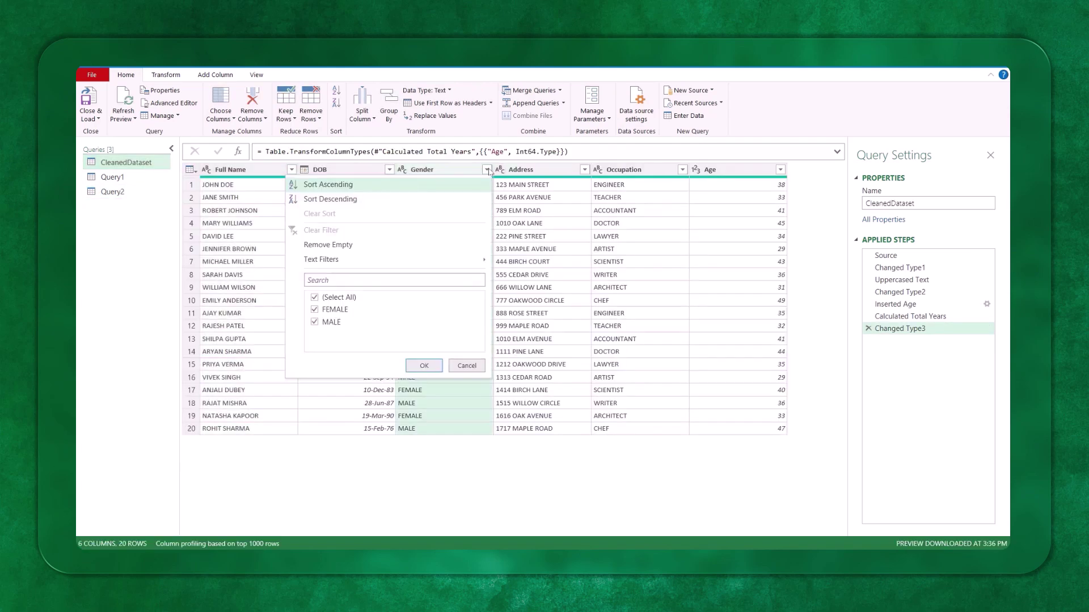
pyautogui.click(315, 322)
pyautogui.click(423, 366)
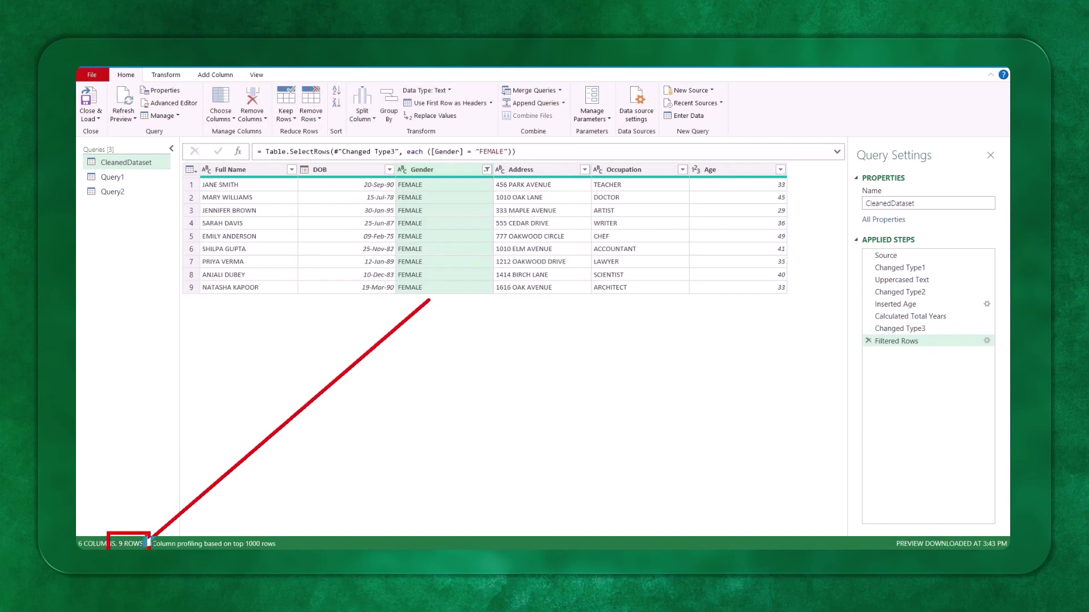
pyautogui.click(122, 192)
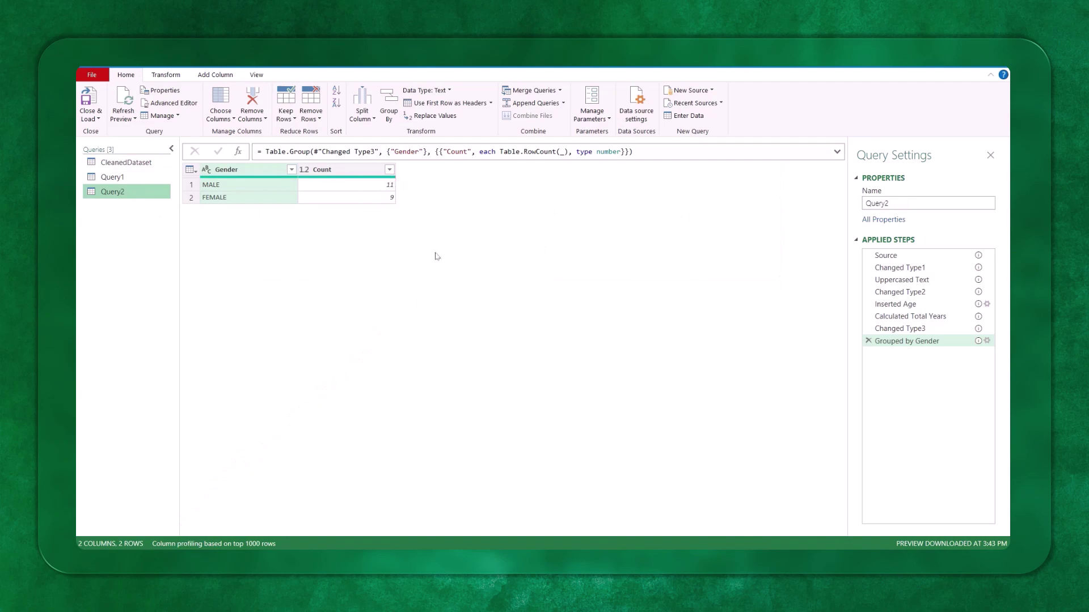
# Close the Power Query Editor and load Query2's Gender/Count table into the workbook
pyautogui.click(105, 132)
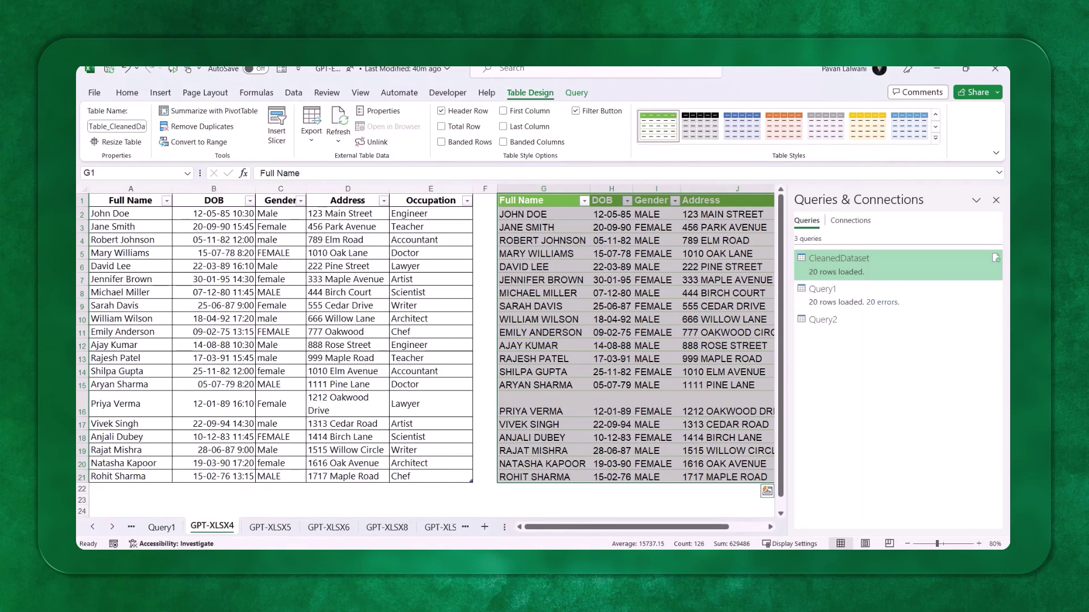